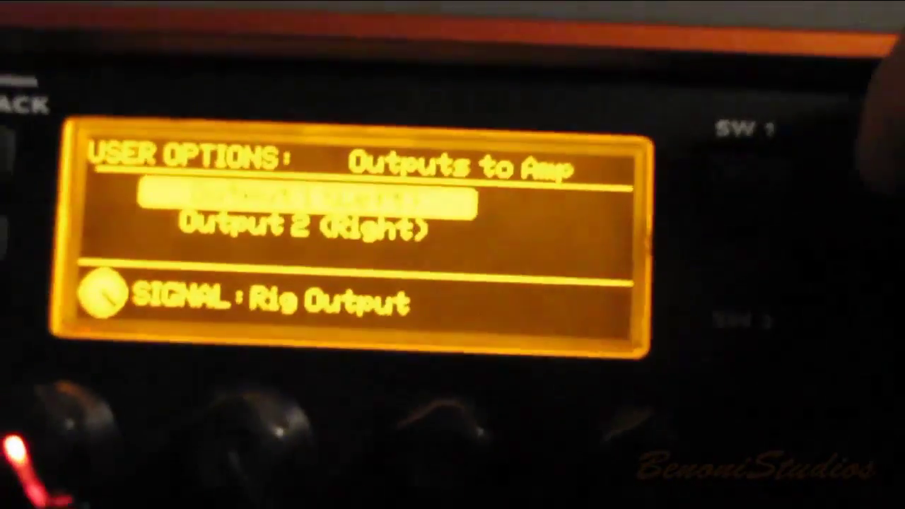
# Set Output 2 (Right) to Rig Input on the Eleven Rack display, keeping Output 1 (Left) on Rig Output.
pyautogui.press('Down')
pyautogui.press('Up')
pyautogui.press('Down')
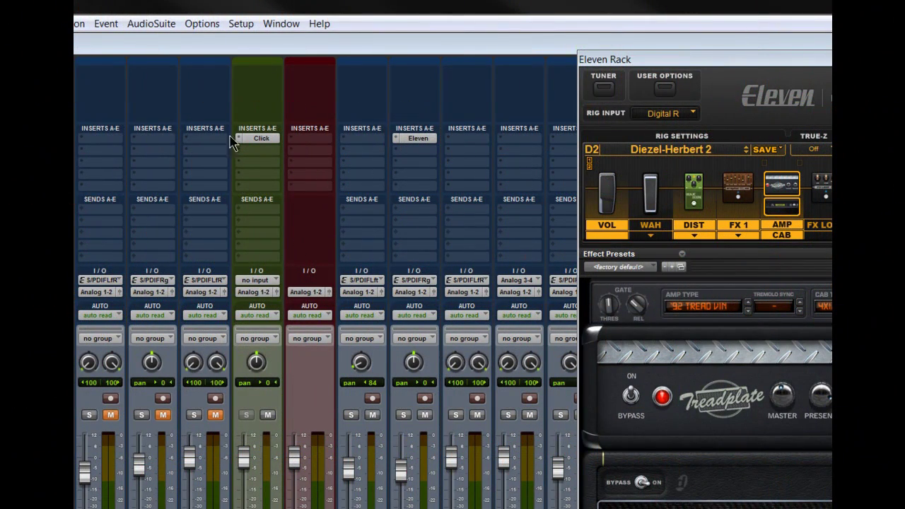
# Show the Playback Engine settings with Digidesign FW 003 Rack at a 64-sample buffer.
pyautogui.click(241, 23)
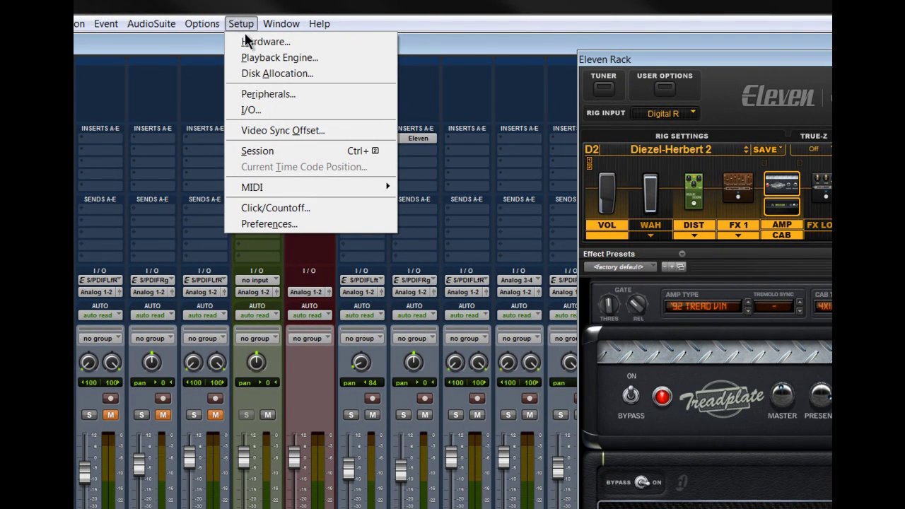
pyautogui.click(263, 59)
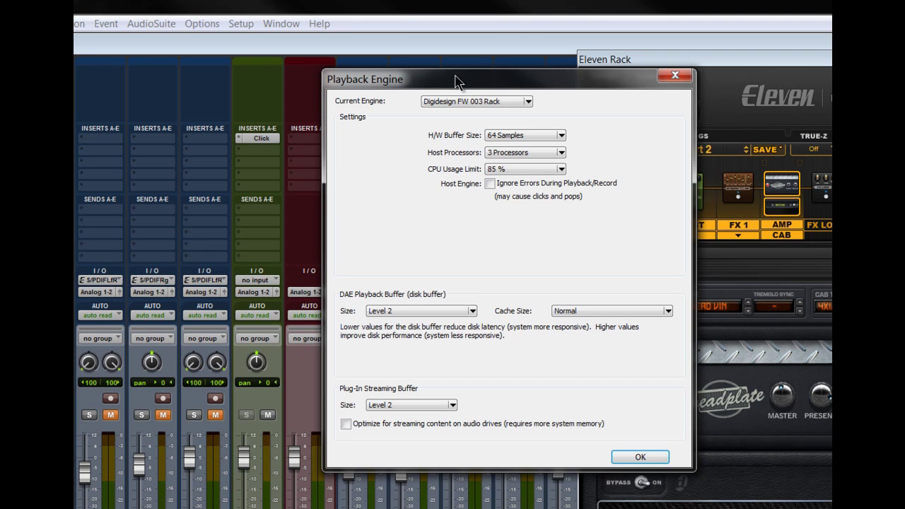
# Switch the current playback engine from FW 003 Rack to Eleven Rack.
pyautogui.click(670, 78)
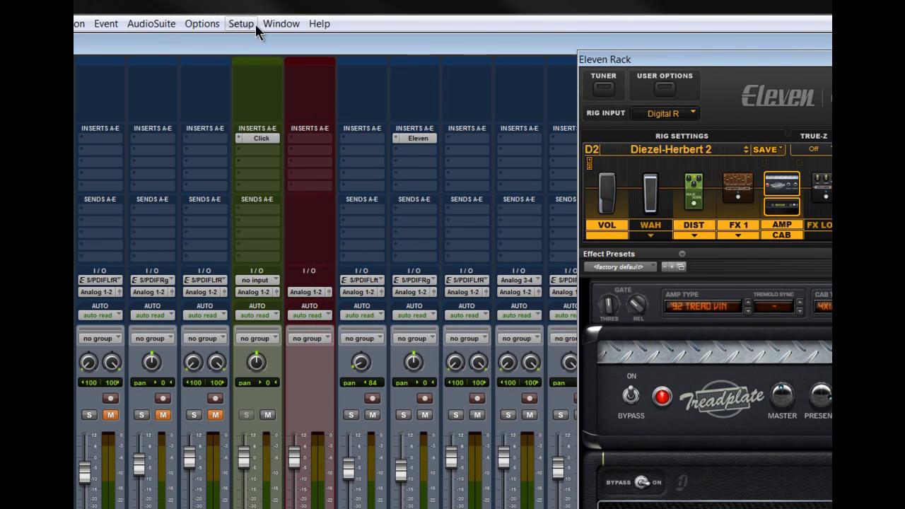
pyautogui.click(230, 24)
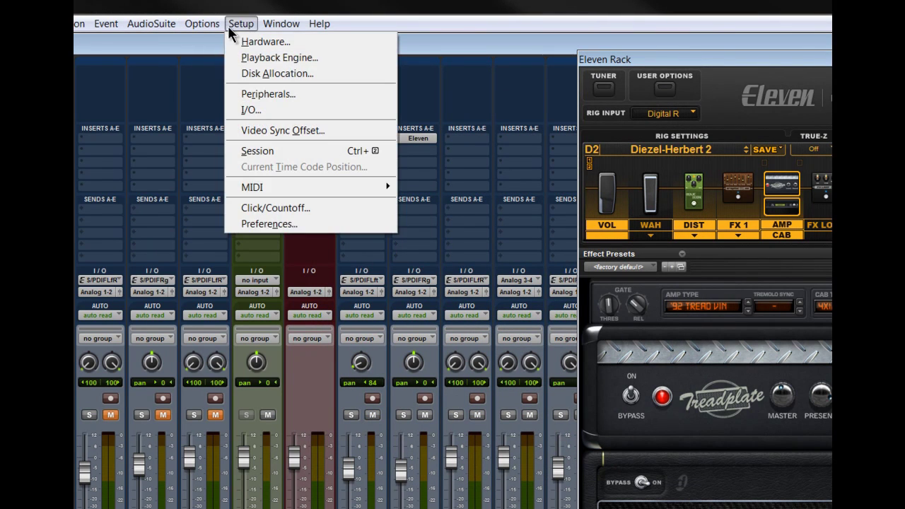
pyautogui.click(249, 58)
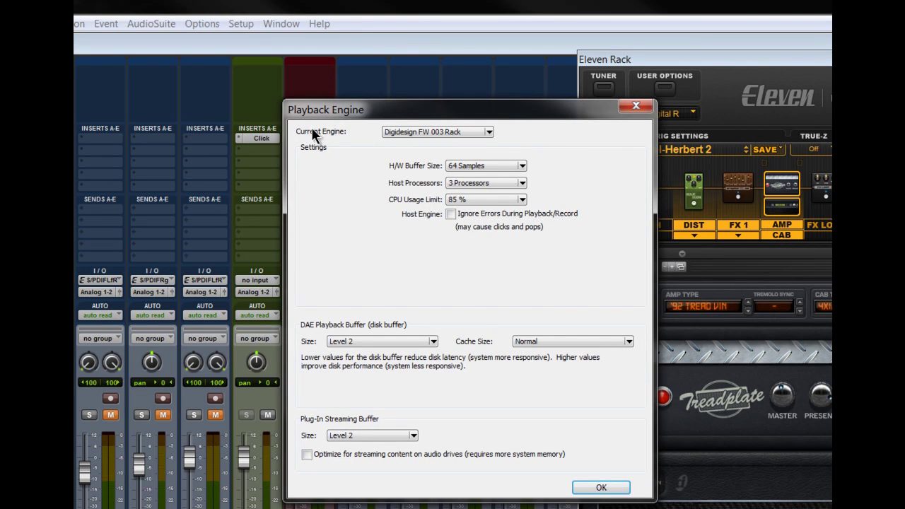
pyautogui.click(488, 132)
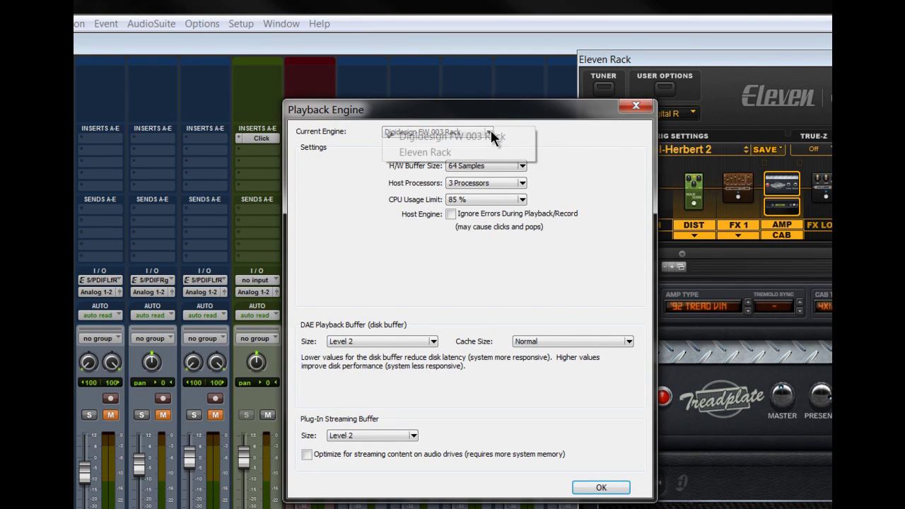
pyautogui.click(433, 149)
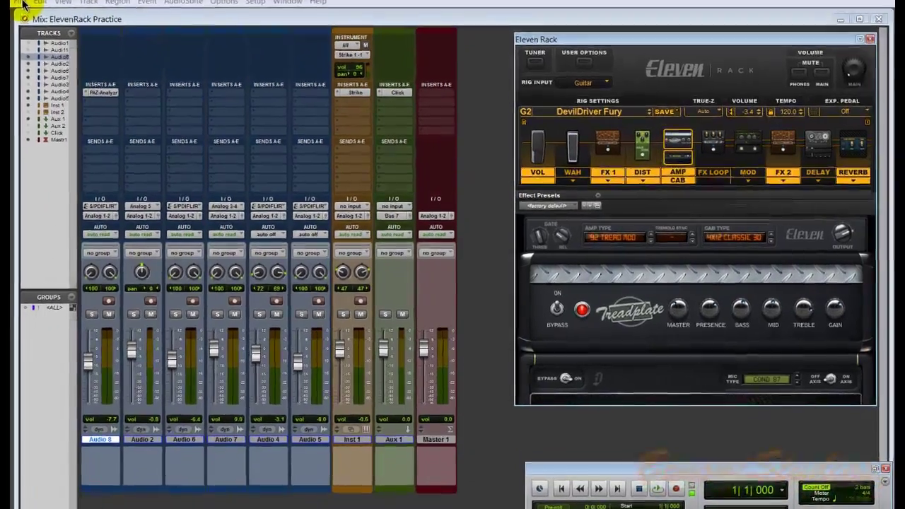
# Create a blank BWF 24-bit 44.1 kHz session saved as 'How to re-amp2'.
pyautogui.click(54, 21)
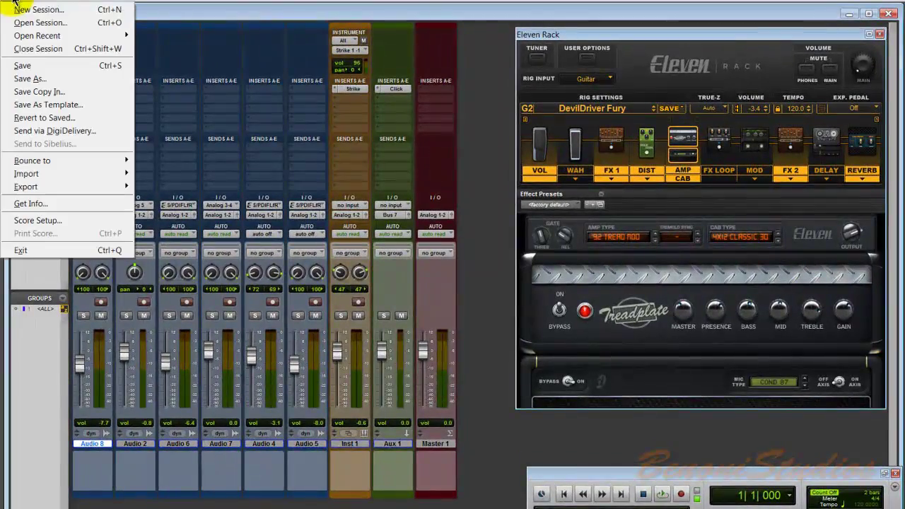
pyautogui.press('Escape')
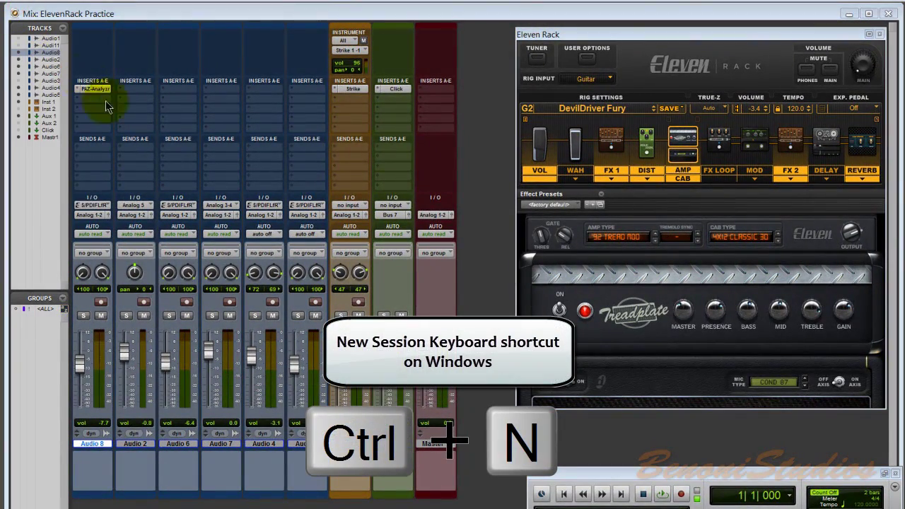
pyautogui.hotkey('ctrl', 'n')
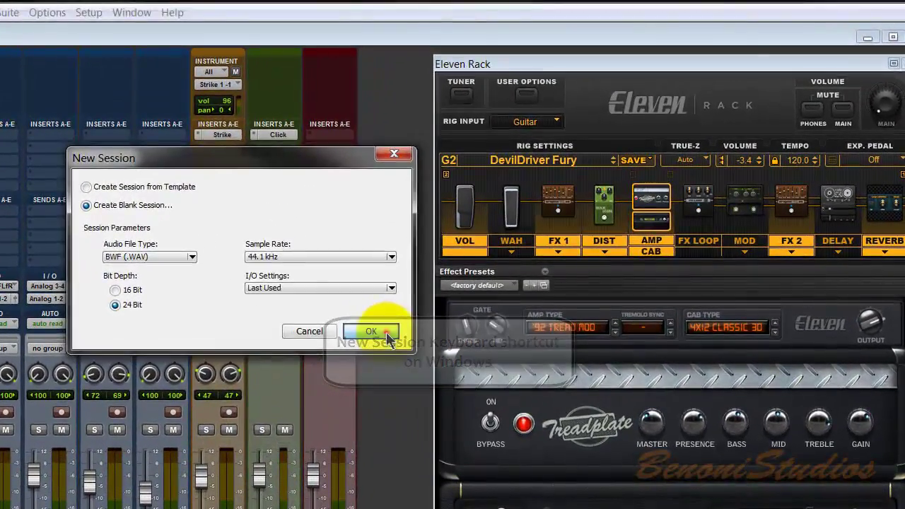
pyautogui.click(388, 338)
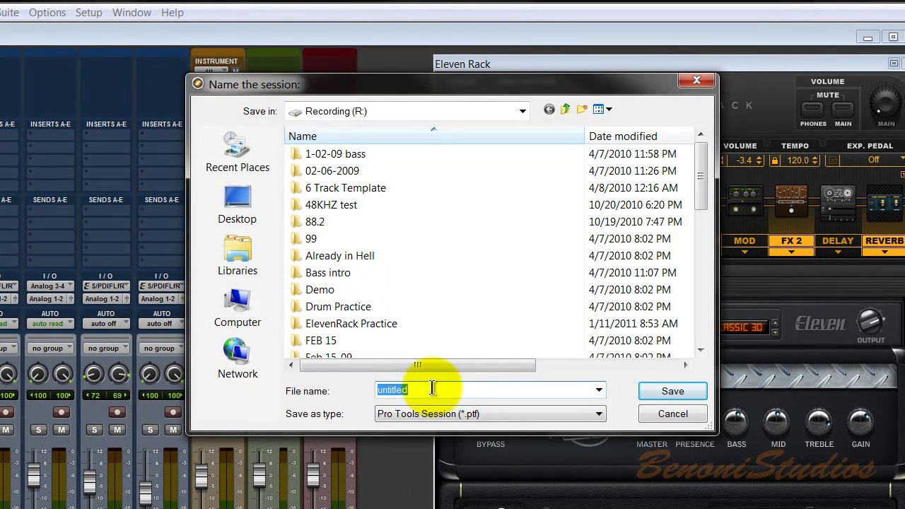
pyautogui.write('How to re-')
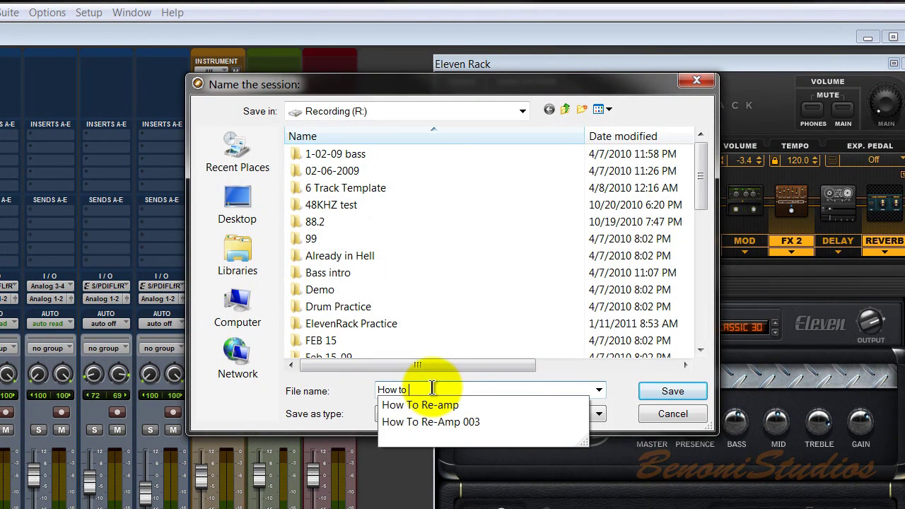
pyautogui.write('amp2')
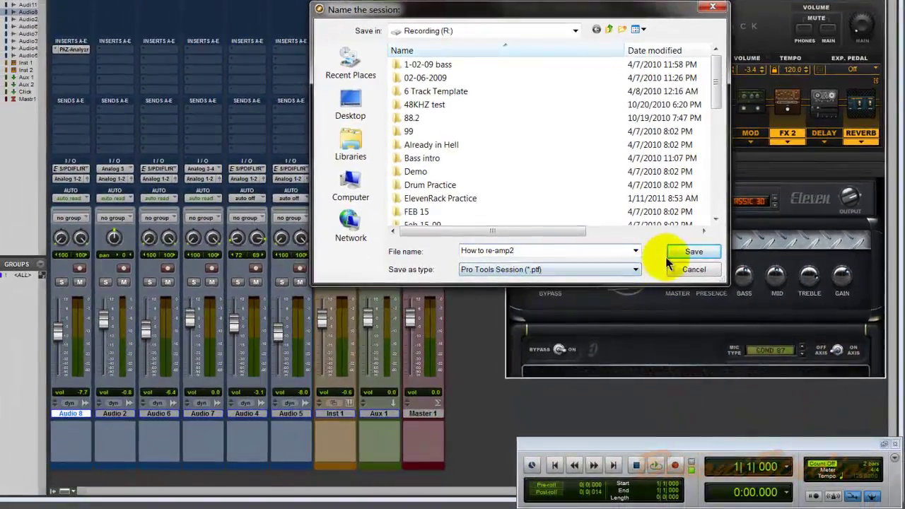
pyautogui.click(685, 253)
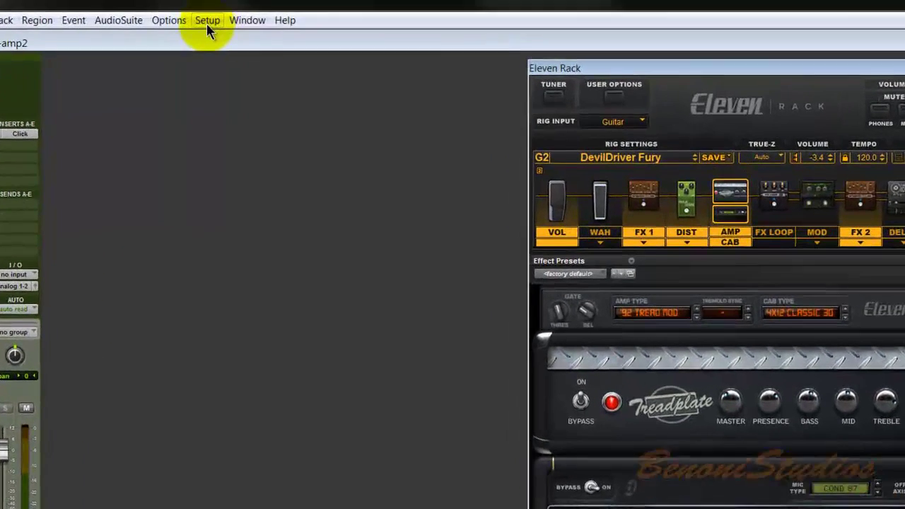
# Enable Automatically Create Click Track in New Sessions in the MIDI preferences.
pyautogui.click(206, 2)
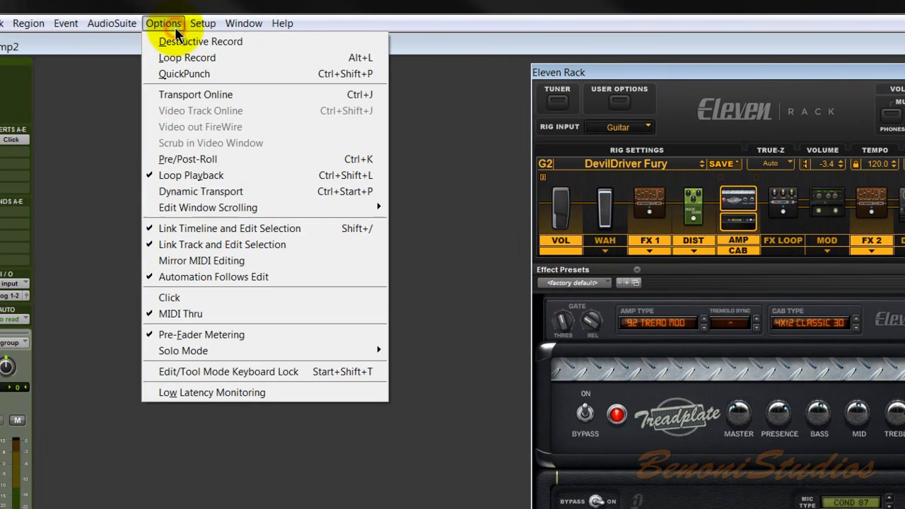
pyautogui.moveTo(245, 3)
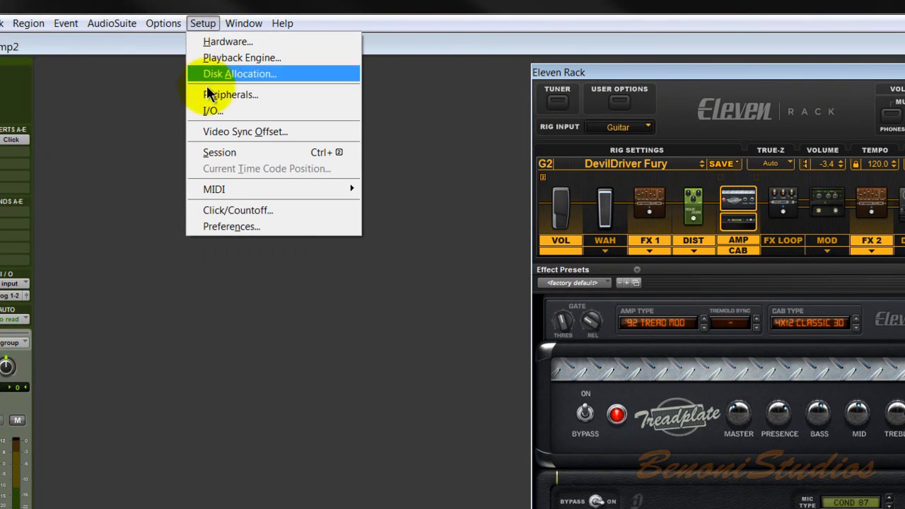
pyautogui.click(213, 228)
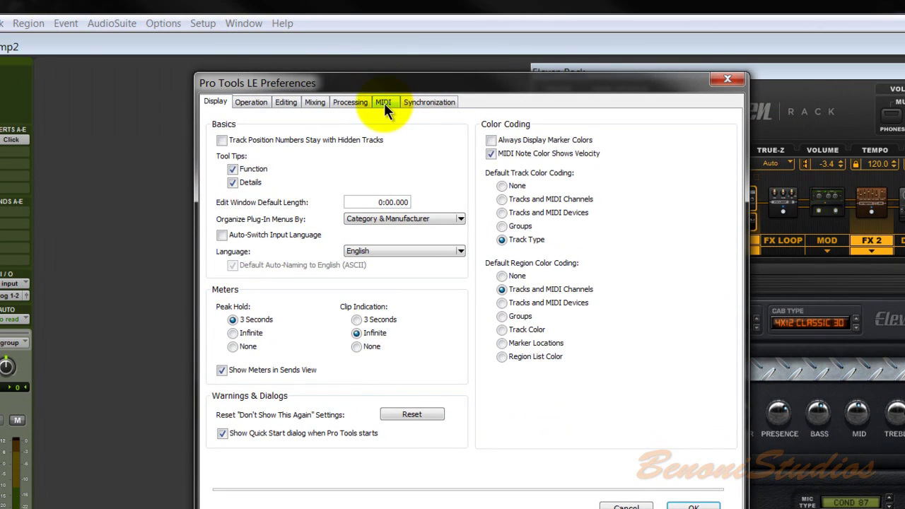
pyautogui.click(384, 102)
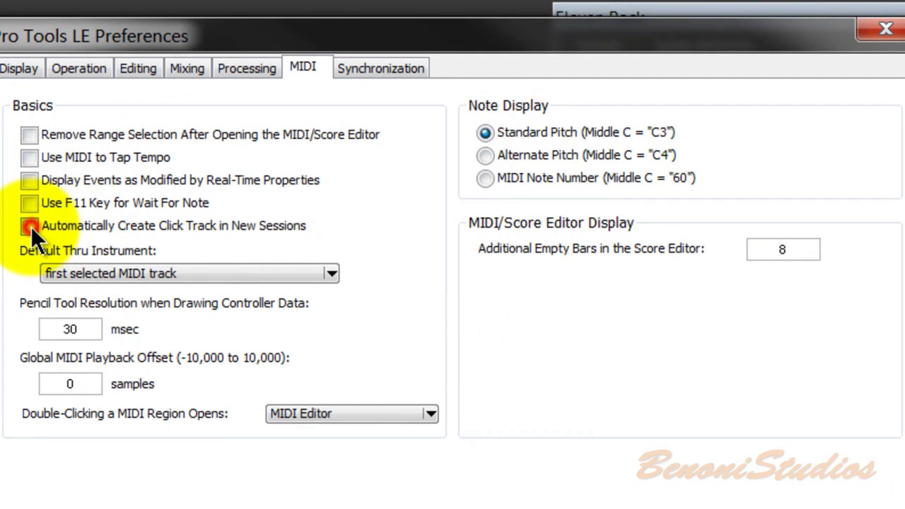
pyautogui.click(29, 226)
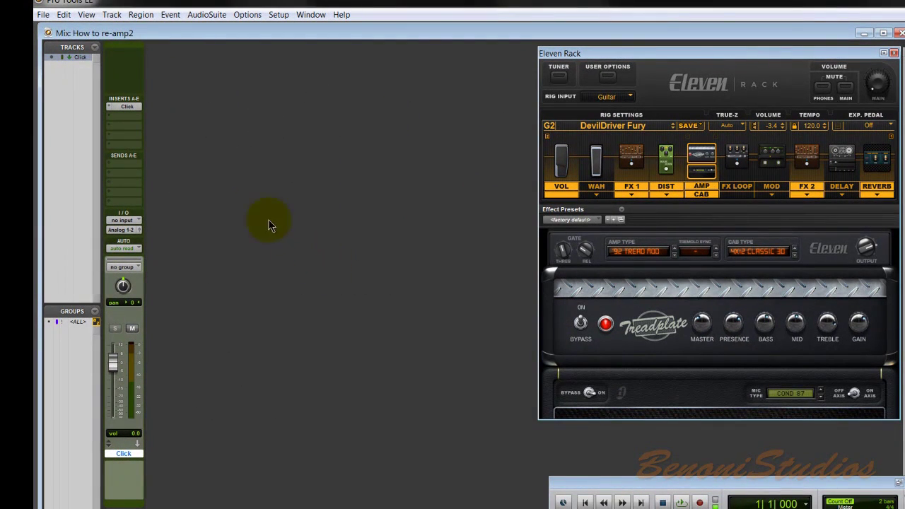
# Create a click track, then delete the extra Click 1 track.
pyautogui.click(111, 15)
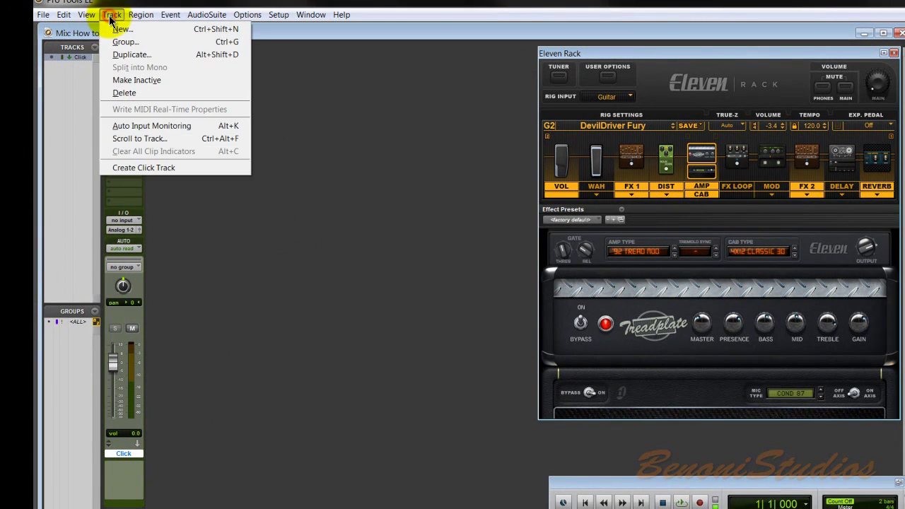
pyautogui.click(149, 168)
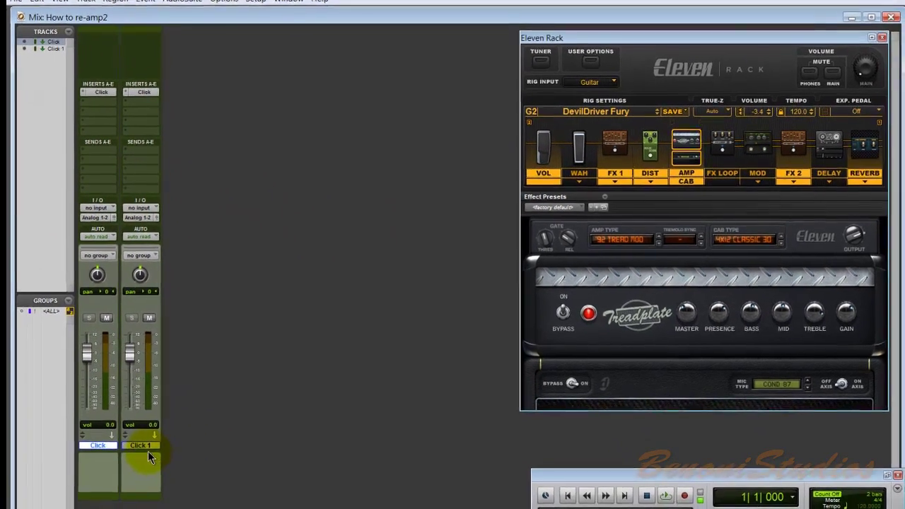
pyautogui.rightClick(173, 453)
pyautogui.click(180, 437)
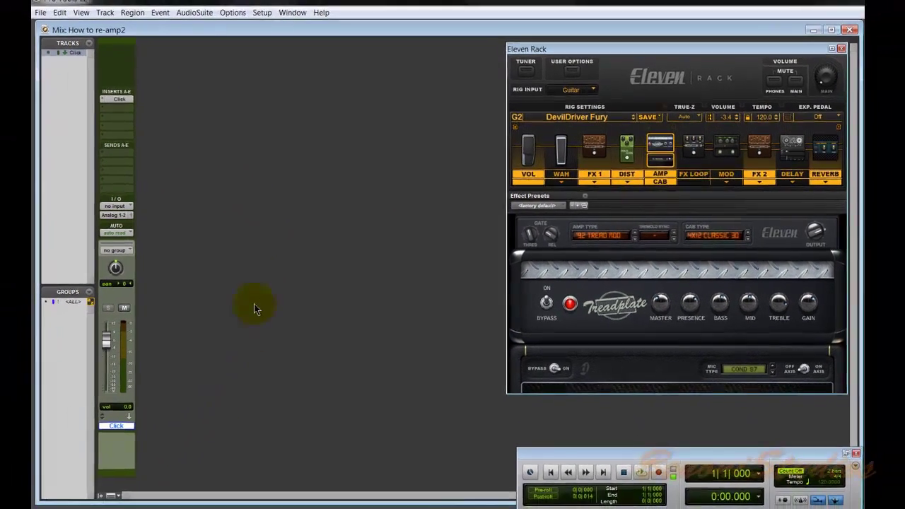
# Set up new tracks as 3 mono audio tracks plus 2 stereo audio tracks.
pyautogui.click(105, 12)
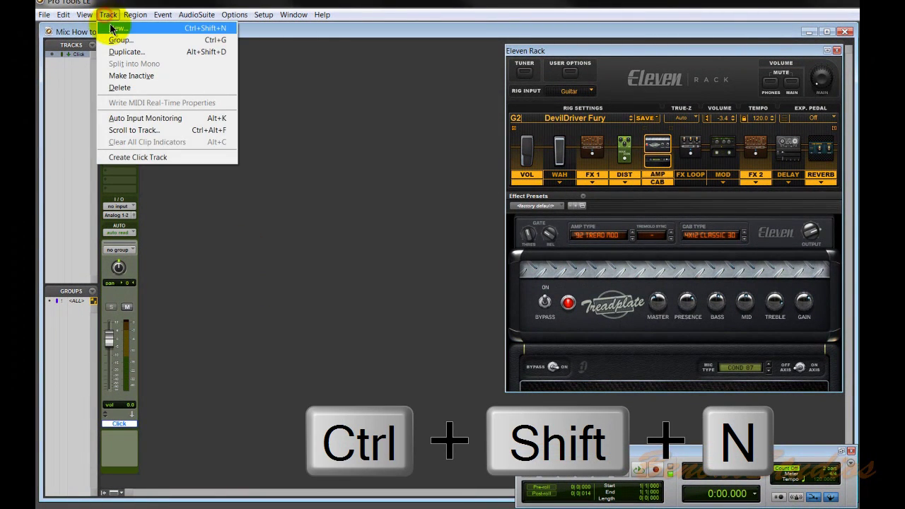
pyautogui.click(107, 14)
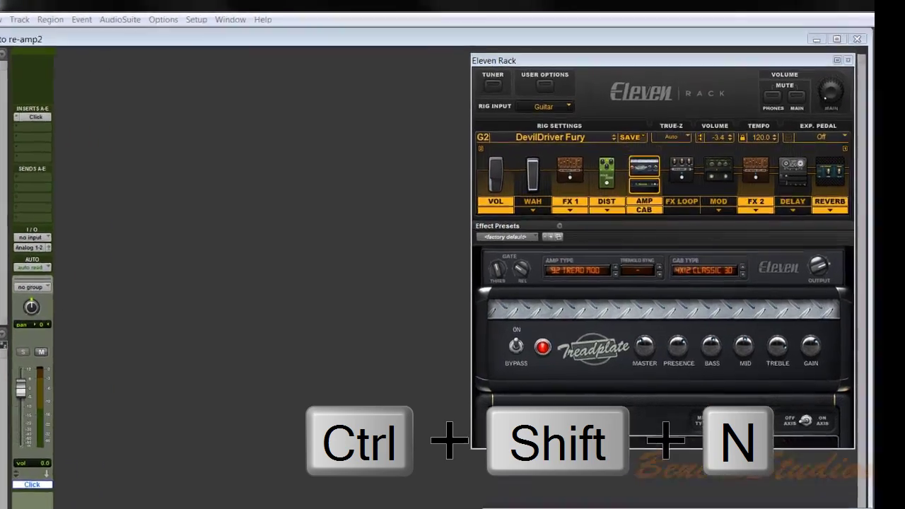
pyautogui.hotkey('ctrl', 'shift', 'n')
pyautogui.write('3')
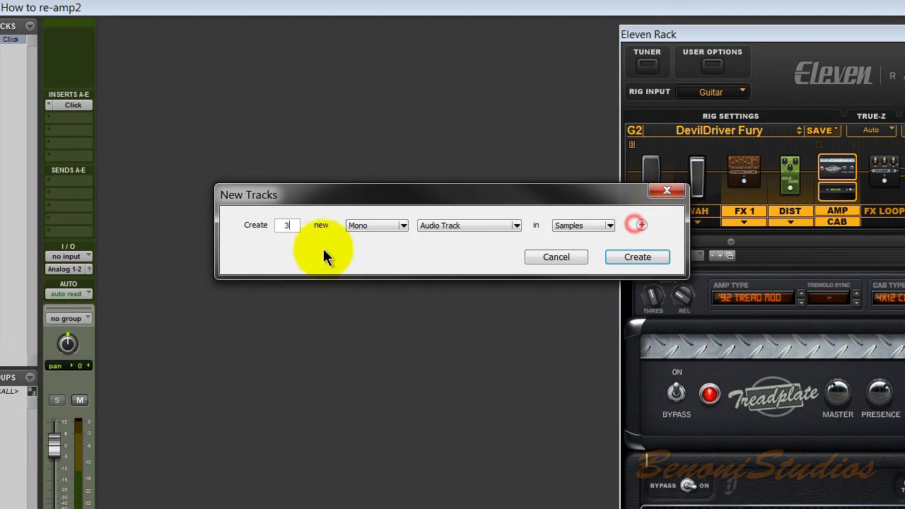
pyautogui.click(641, 225)
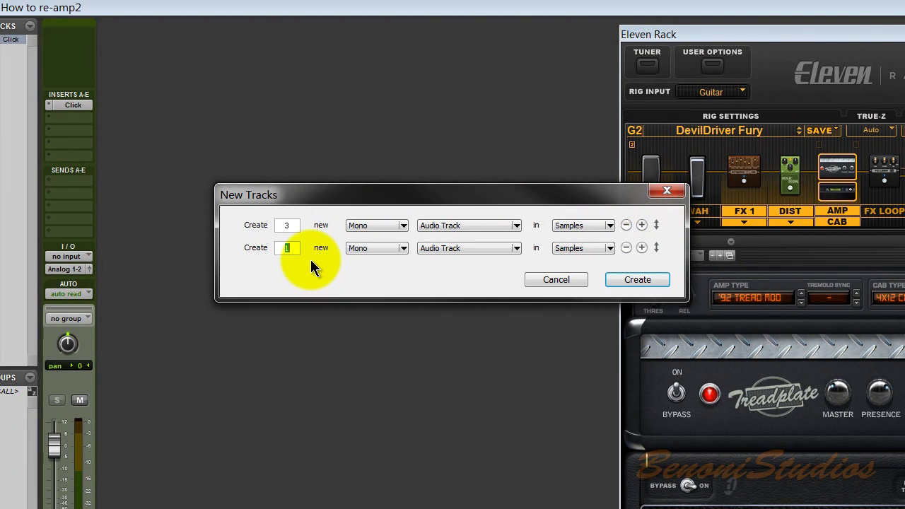
pyautogui.write('2')
pyautogui.click(373, 248)
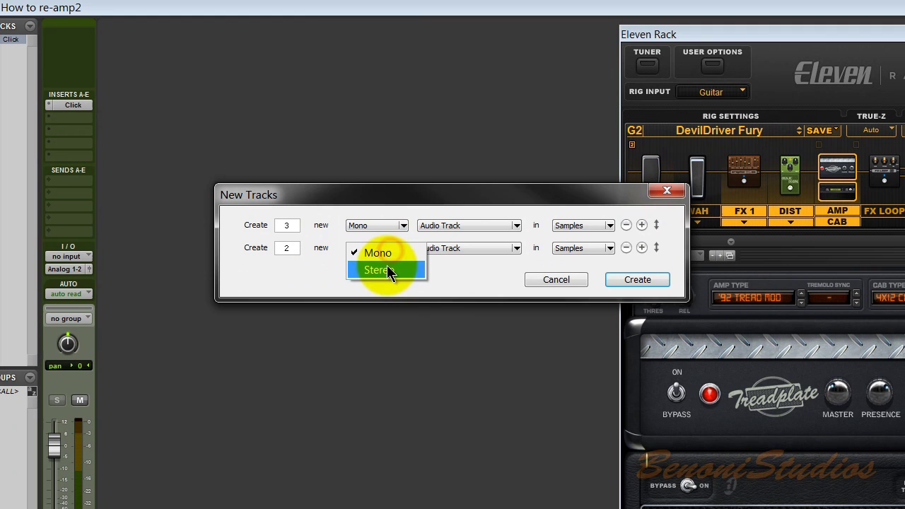
pyautogui.click(387, 266)
# Add a stereo master fader to the batch and create all the tracks.
pyautogui.click(641, 247)
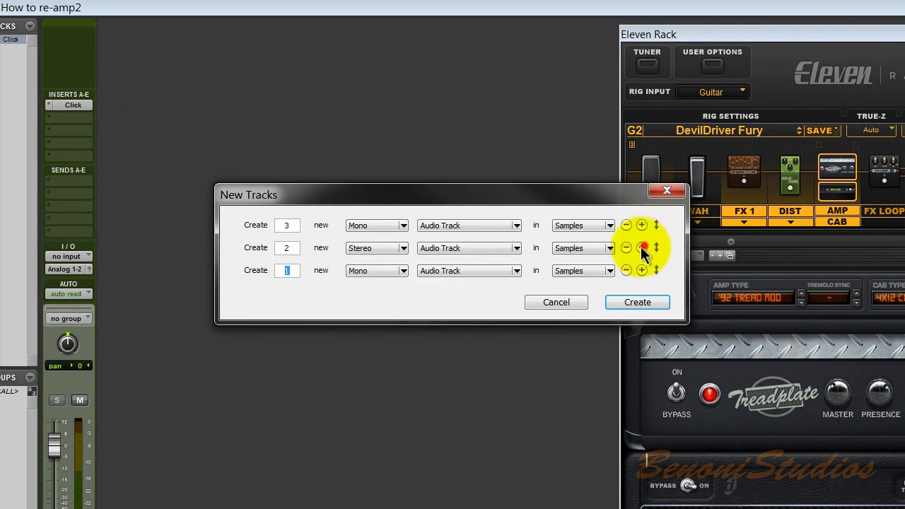
pyautogui.click(406, 274)
pyautogui.click(402, 290)
pyautogui.click(446, 269)
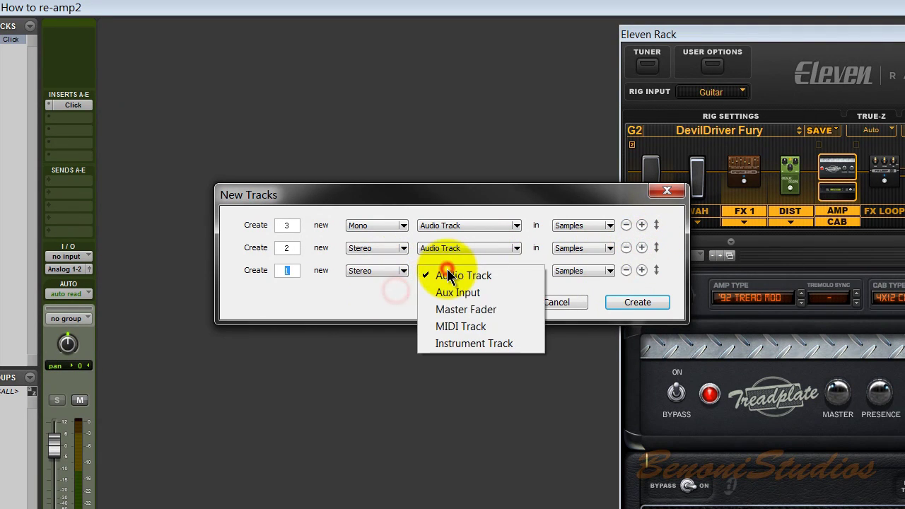
pyautogui.click(459, 311)
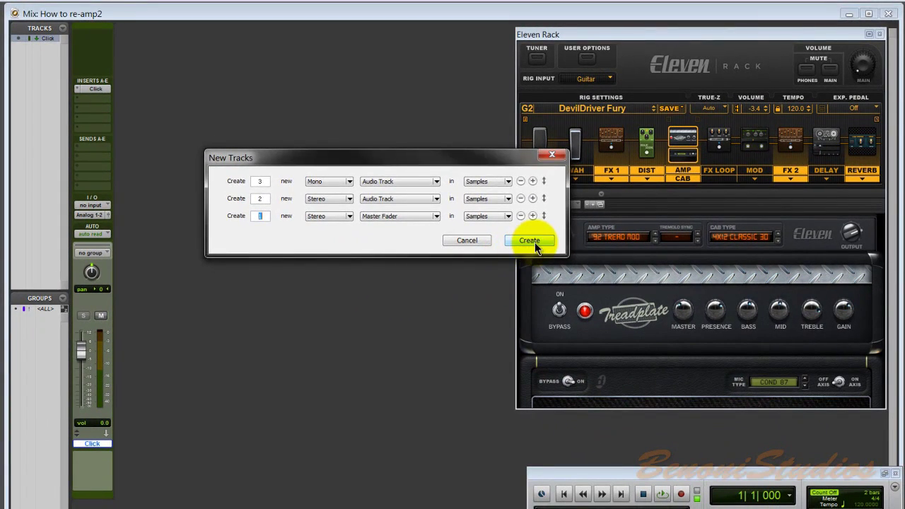
pyautogui.click(583, 271)
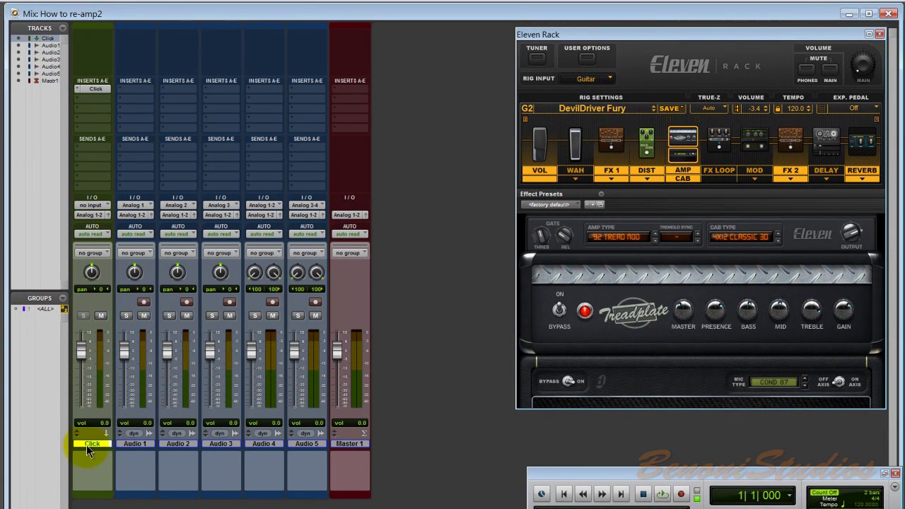
# Move Click next to Master 1 and rename Audio 1 to Dry and Audio 4 to WET.
pyautogui.moveTo(86, 445); pyautogui.dragTo(295, 447)
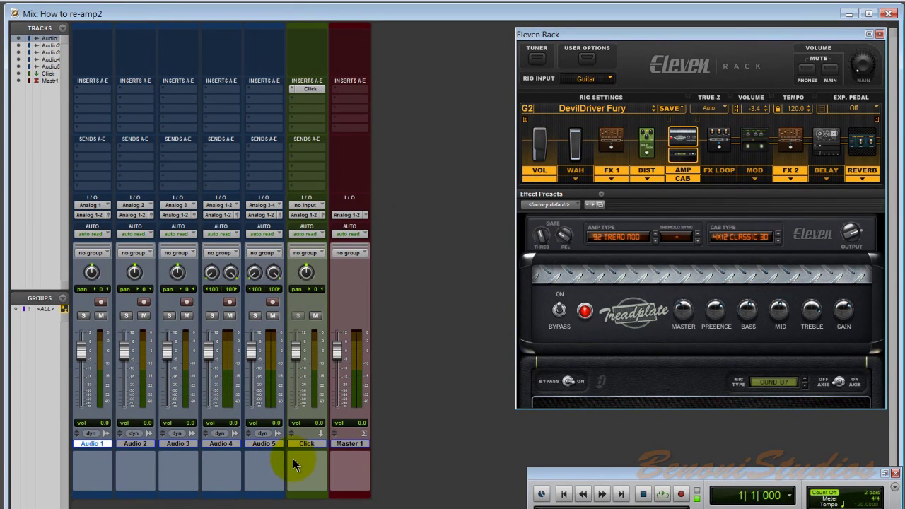
pyautogui.click(90, 445)
pyautogui.doubleClick(90, 445)
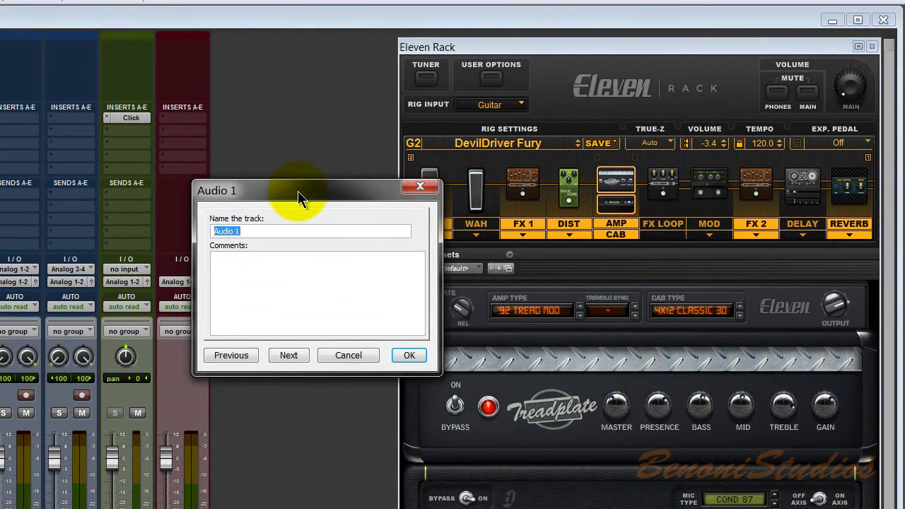
pyautogui.write('Dry')
pyautogui.click(410, 355)
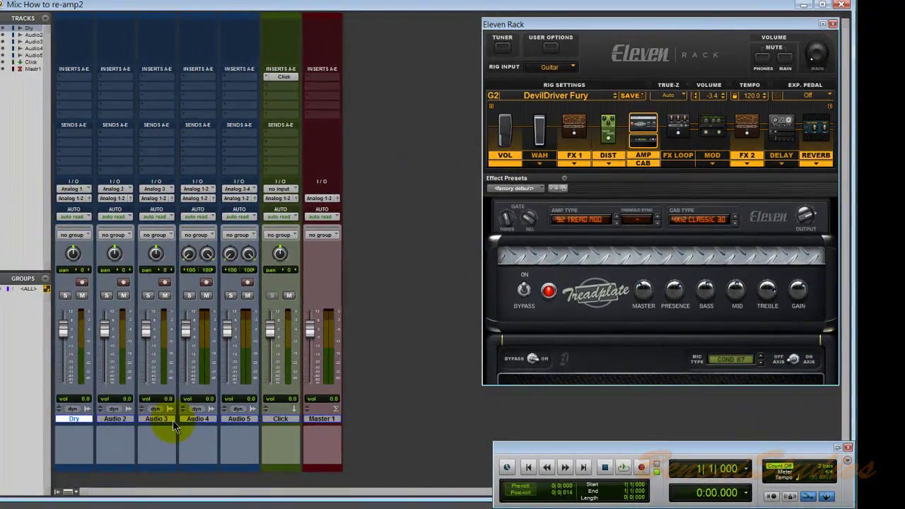
pyautogui.click(201, 418)
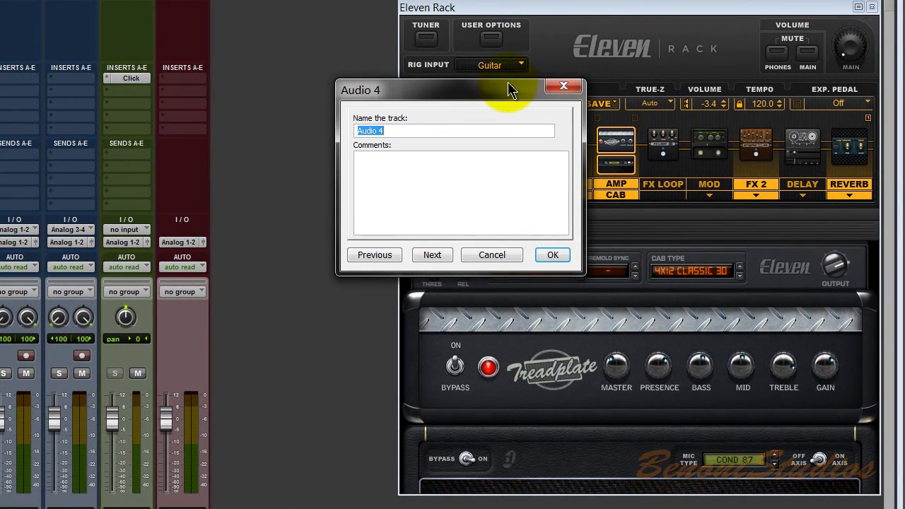
pyautogui.write('WET')
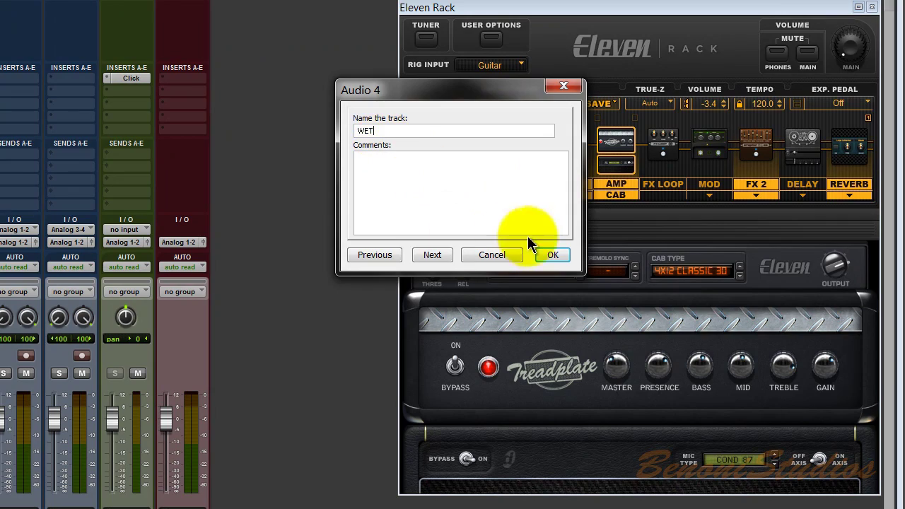
pyautogui.click(553, 255)
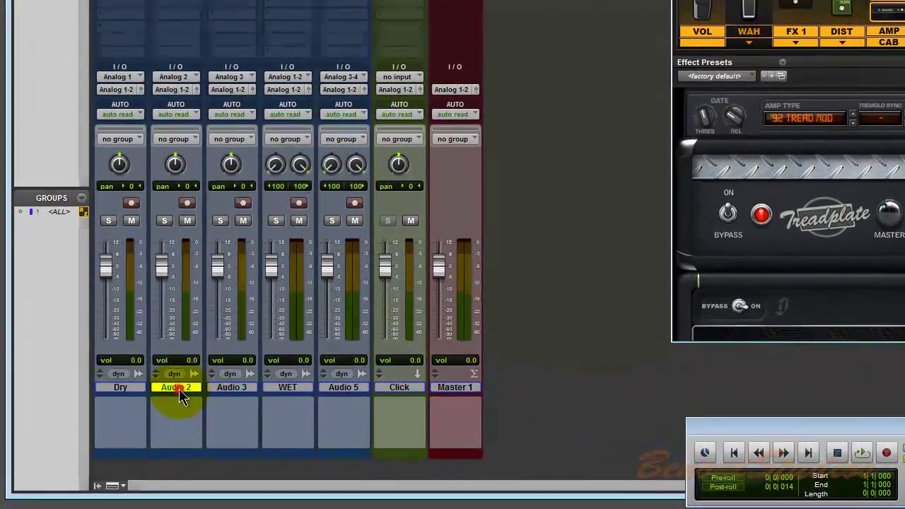
# Rename Audio 2 to 'Re-Amp Mono' and Audio 5 to 'Re-Amp - Stereo'.
pyautogui.click(135, 444)
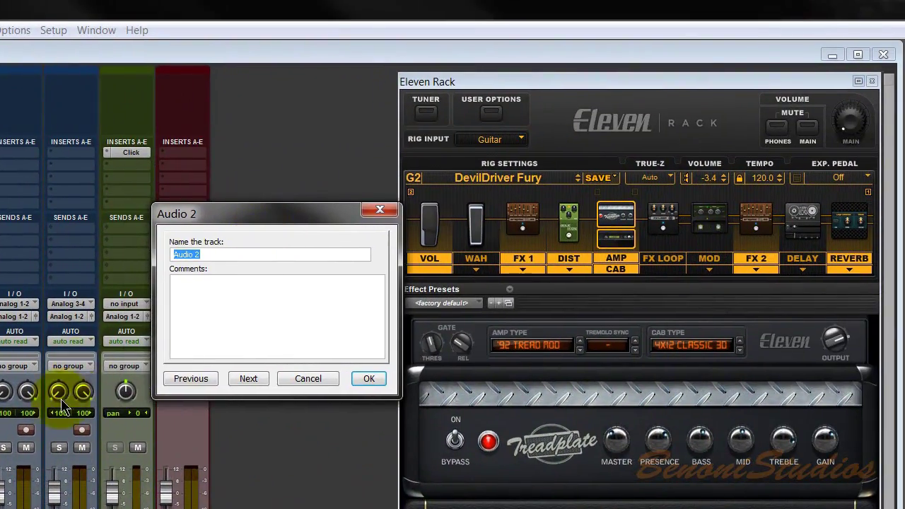
pyautogui.write('Re')
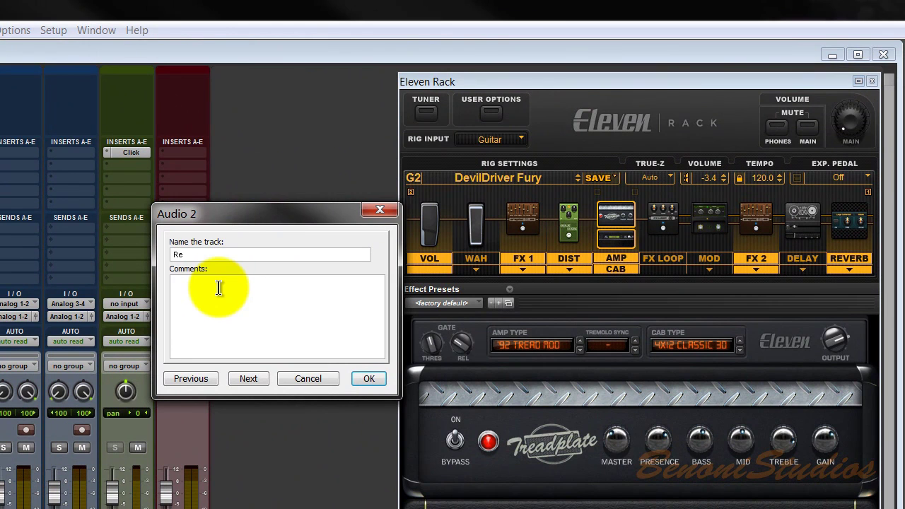
pyautogui.write('-Amp Mono')
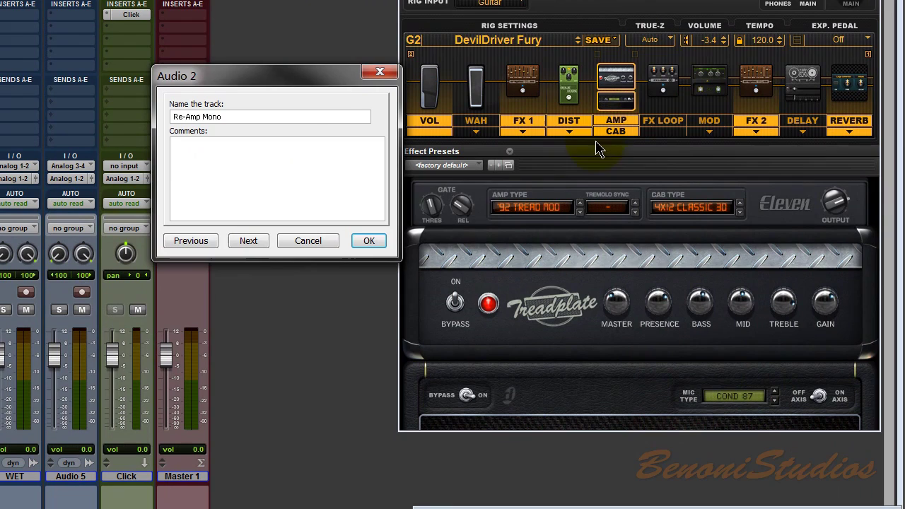
pyautogui.click(383, 237)
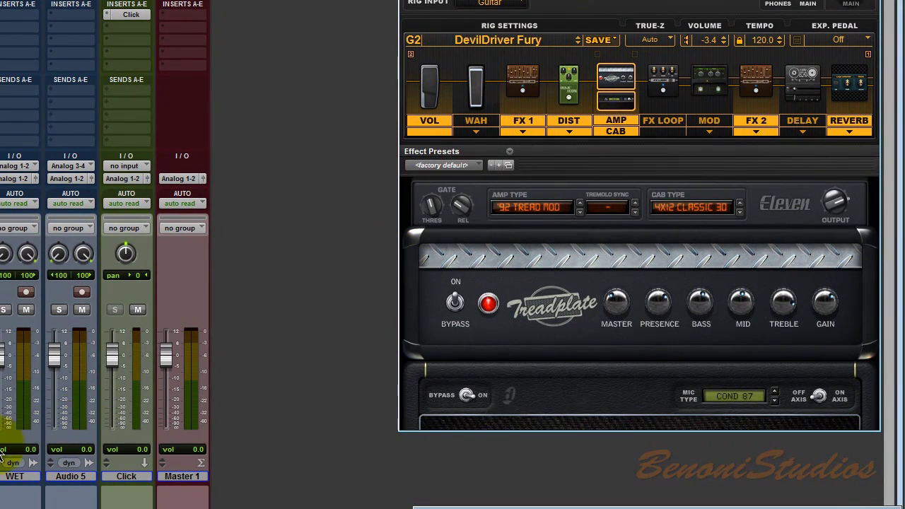
pyautogui.doubleClick(71, 476)
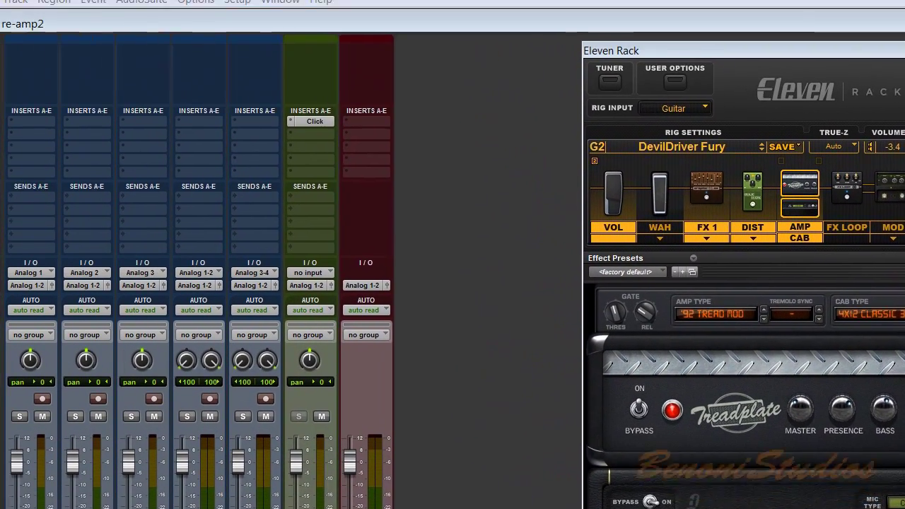
pyautogui.write('Re-')
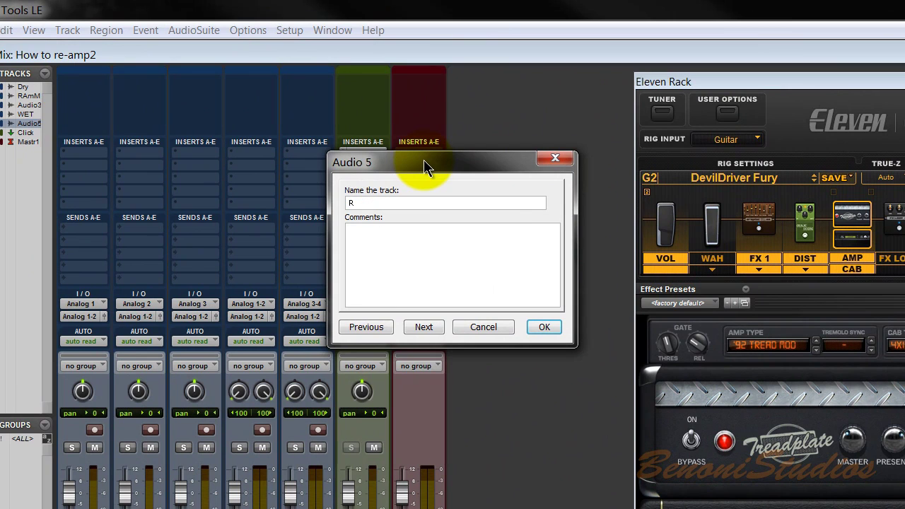
pyautogui.write('Amp - Stereo')
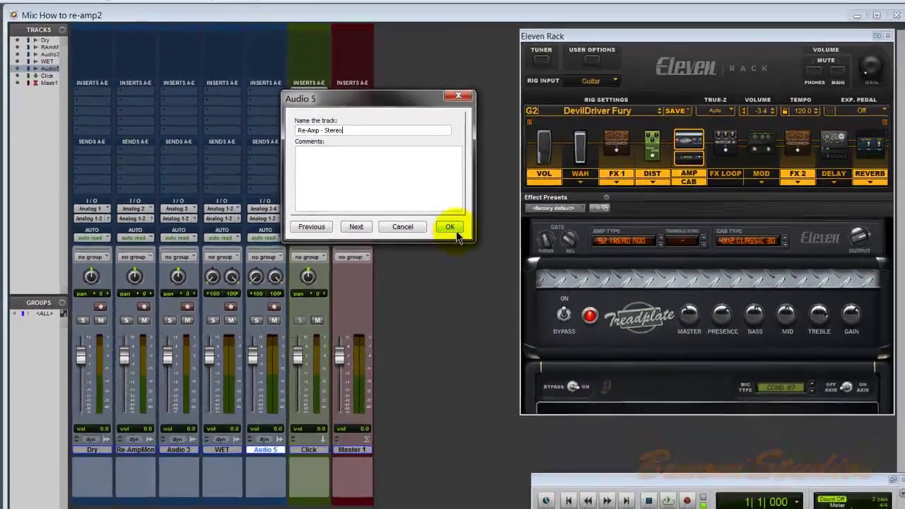
pyautogui.click(456, 234)
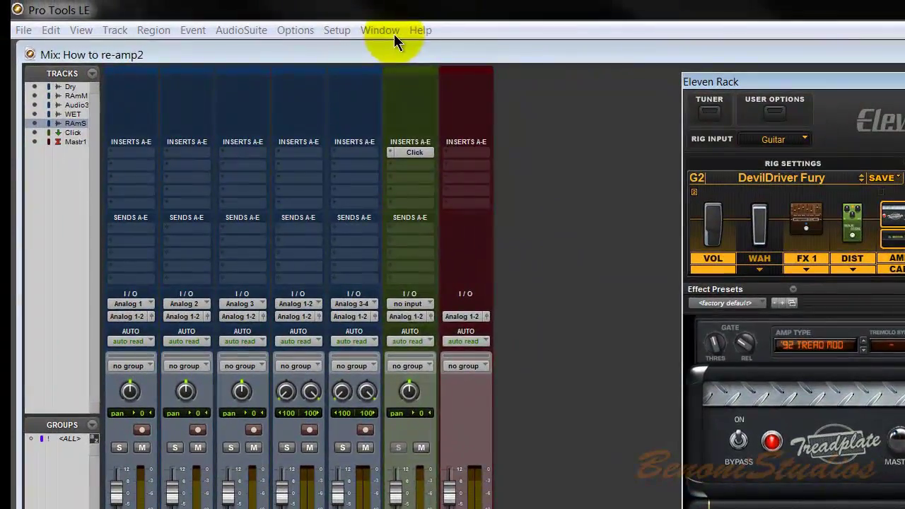
pyautogui.click(354, 20)
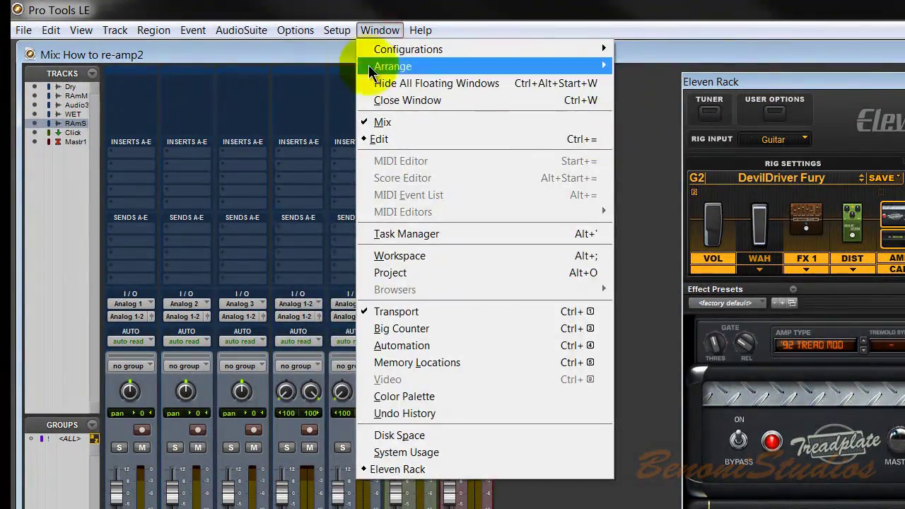
pyautogui.click(344, 49)
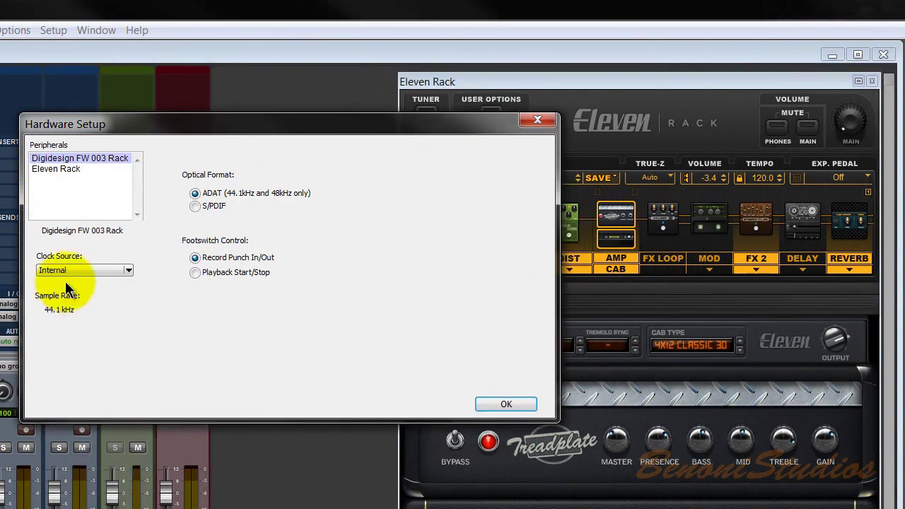
pyautogui.click(71, 168)
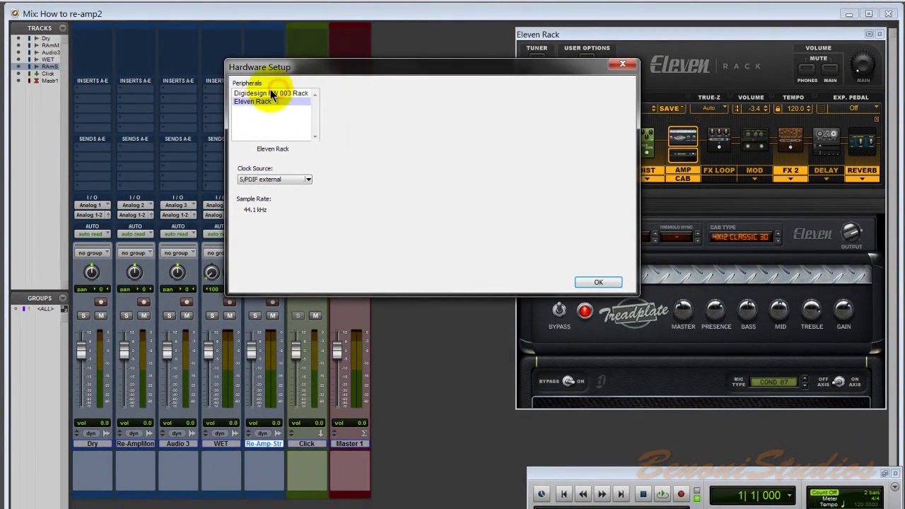
pyautogui.click(258, 97)
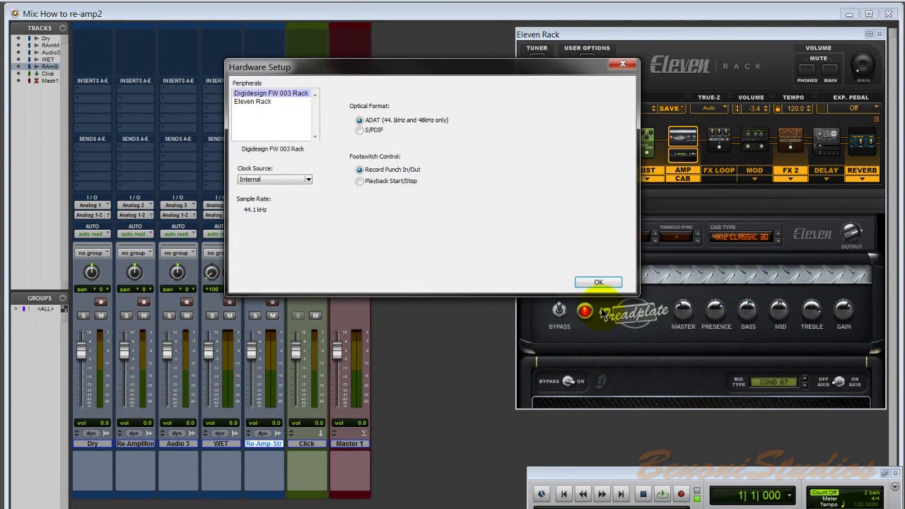
# Close the hardware setup and set the Dry track's input to Analog 5.
pyautogui.click(598, 282)
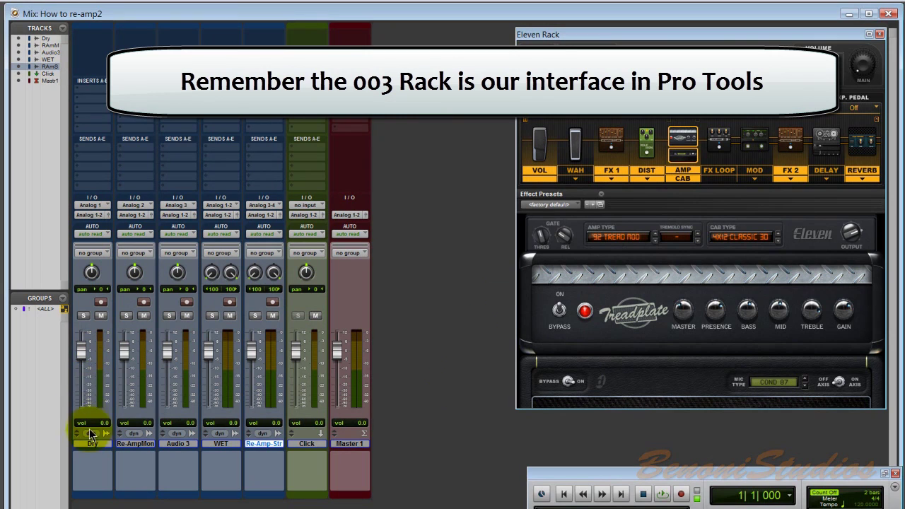
pyautogui.click(104, 207)
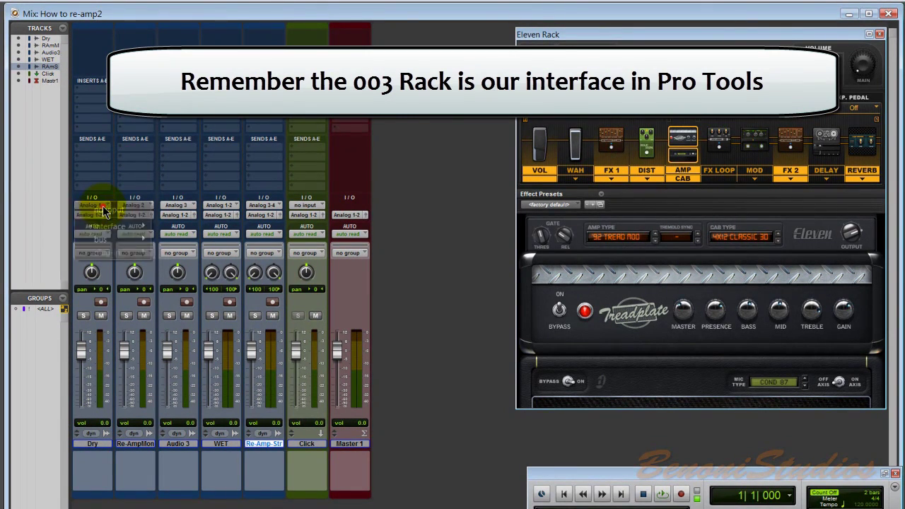
pyautogui.moveTo(106, 225)
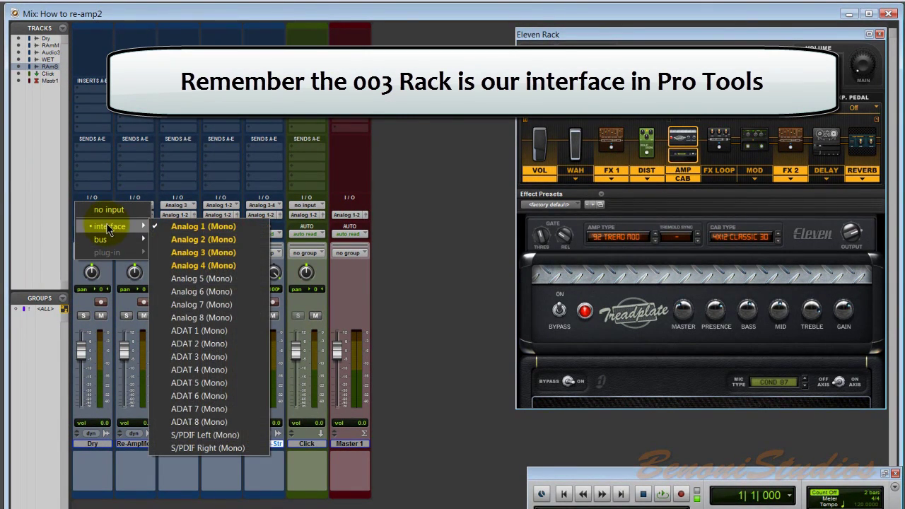
pyautogui.click(226, 279)
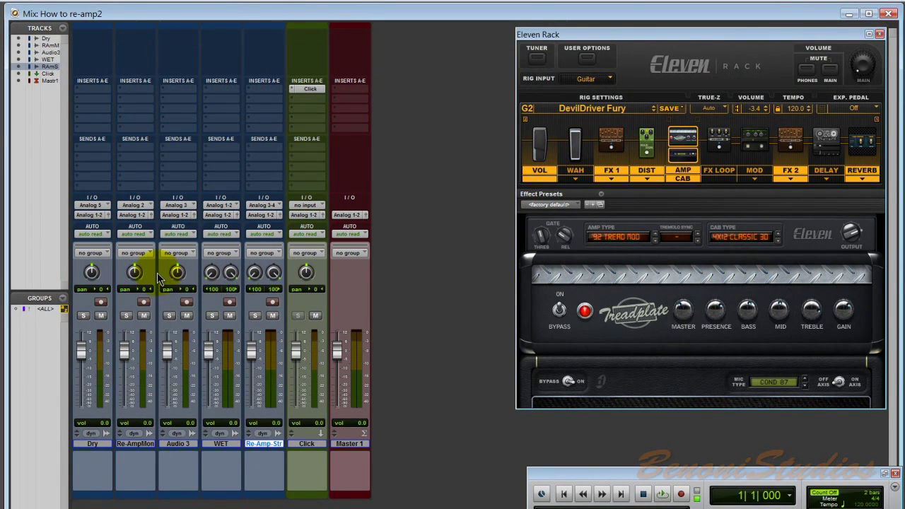
# Set the WET track's input to S/PDIF L/R and show the Eleven Rack User Options page.
pyautogui.click(216, 447)
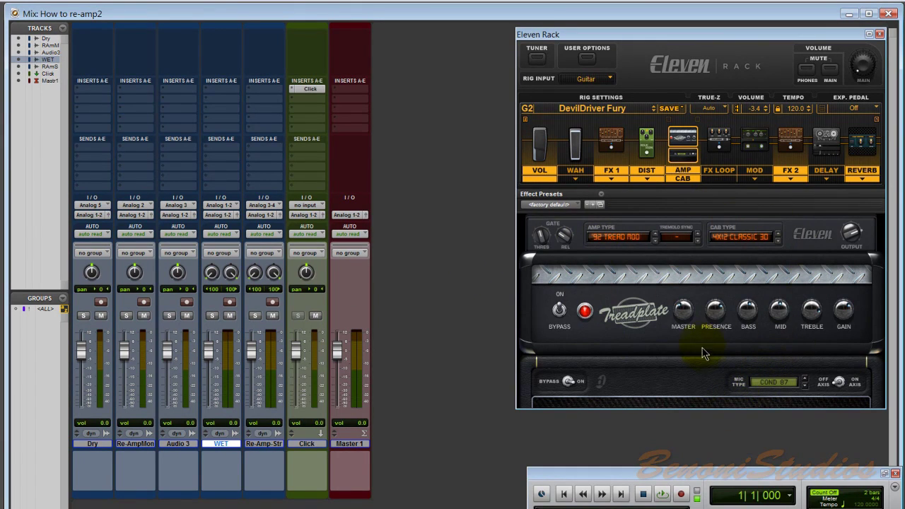
pyautogui.click(224, 207)
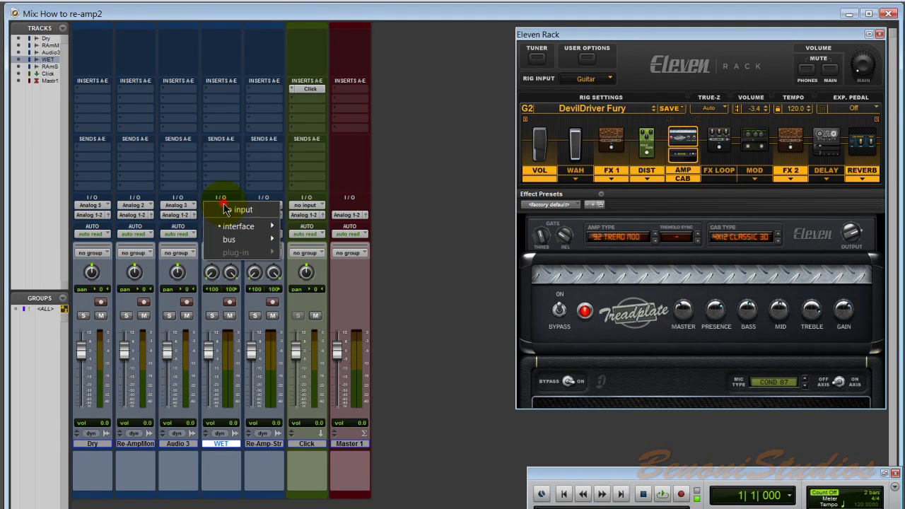
pyautogui.moveTo(226, 230)
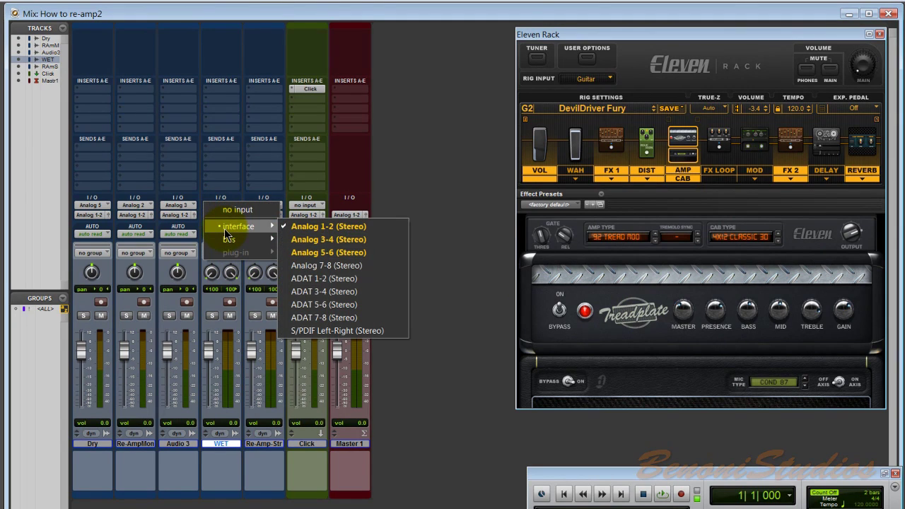
pyautogui.click(366, 330)
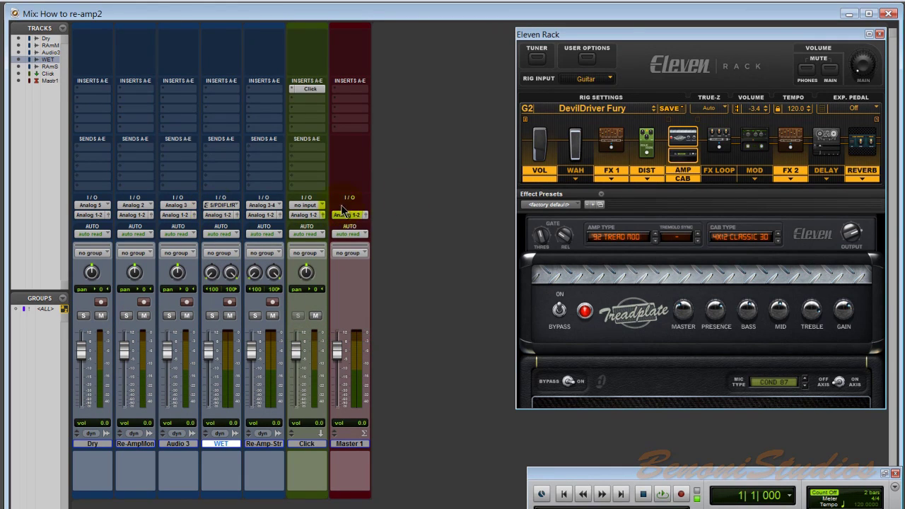
pyautogui.click(586, 60)
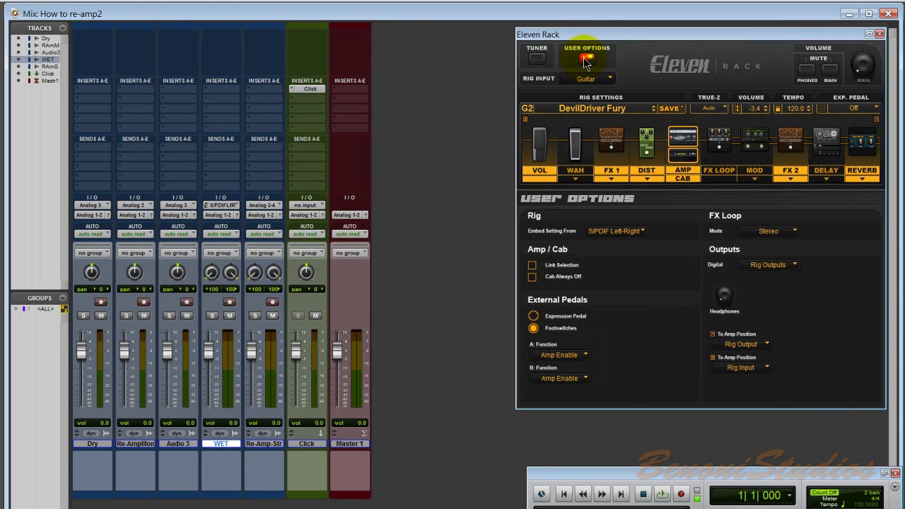
# Leave Digital Outputs unchanged, return to the amp view, and lower WET to -8.6 and Dry to -2.5.
pyautogui.click(776, 269)
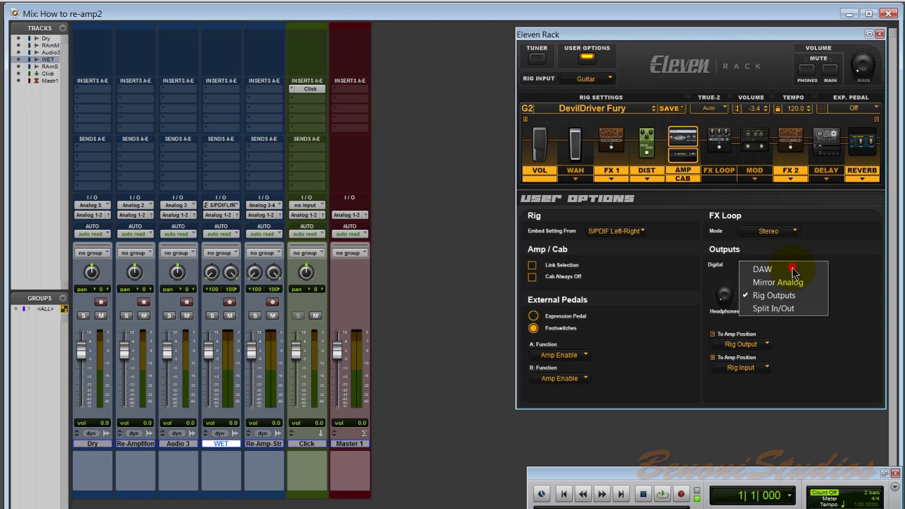
pyautogui.click(854, 301)
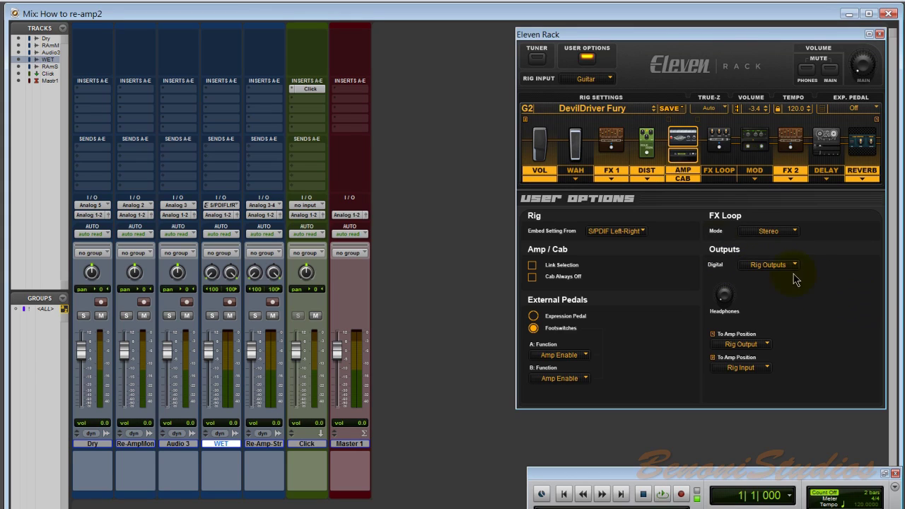
pyautogui.click(588, 61)
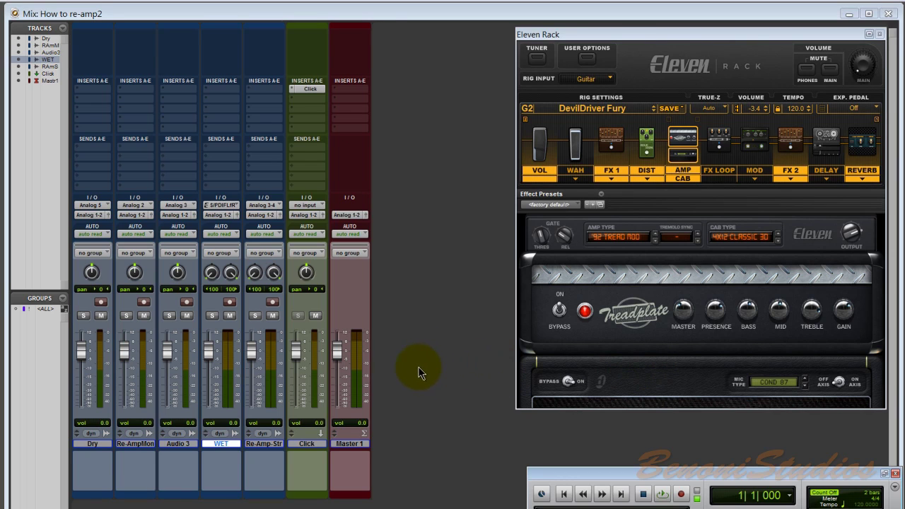
pyautogui.moveTo(205, 361)
pyautogui.mouseDown()
pyautogui.moveTo(210, 379)
pyautogui.moveTo(207, 367)
pyautogui.mouseUp()
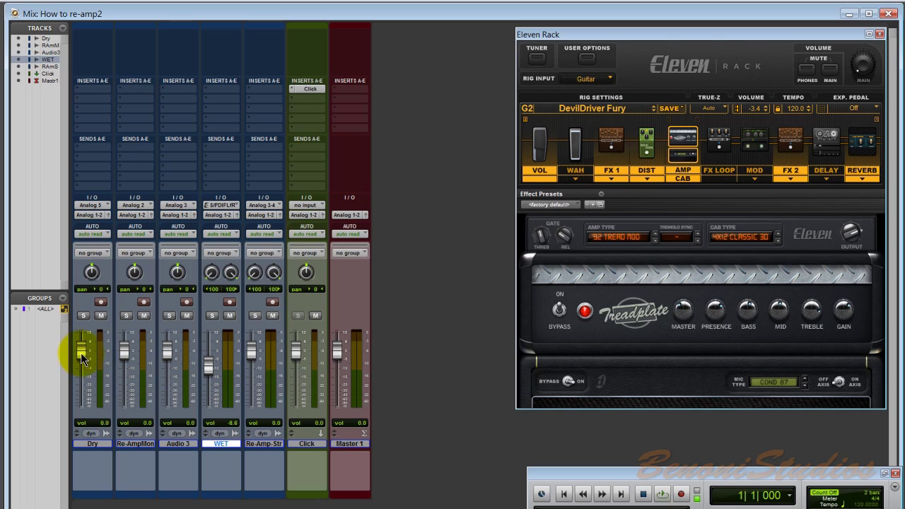
pyautogui.moveTo(82, 359); pyautogui.dragTo(83, 363)
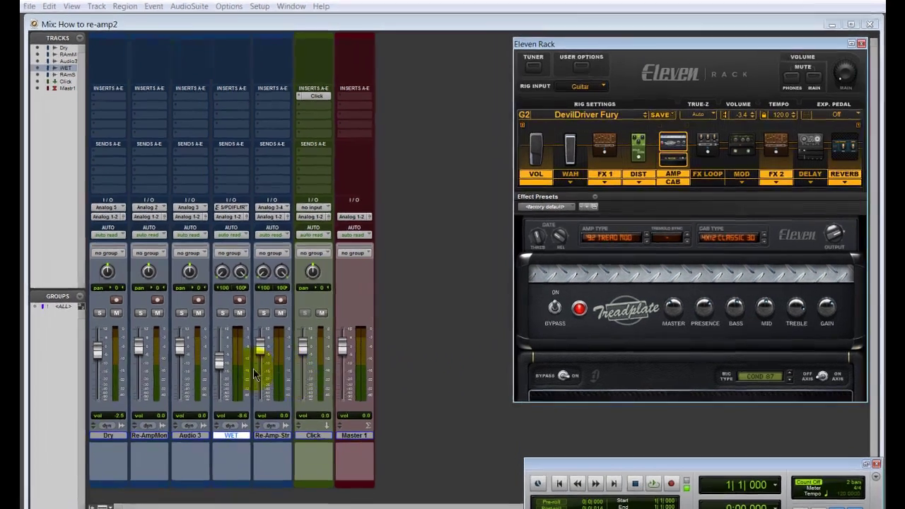
# Raise WET to -7.4, mute Click and WET, and record-arm both WET and Dry.
pyautogui.moveTo(221, 365); pyautogui.dragTo(221, 360)
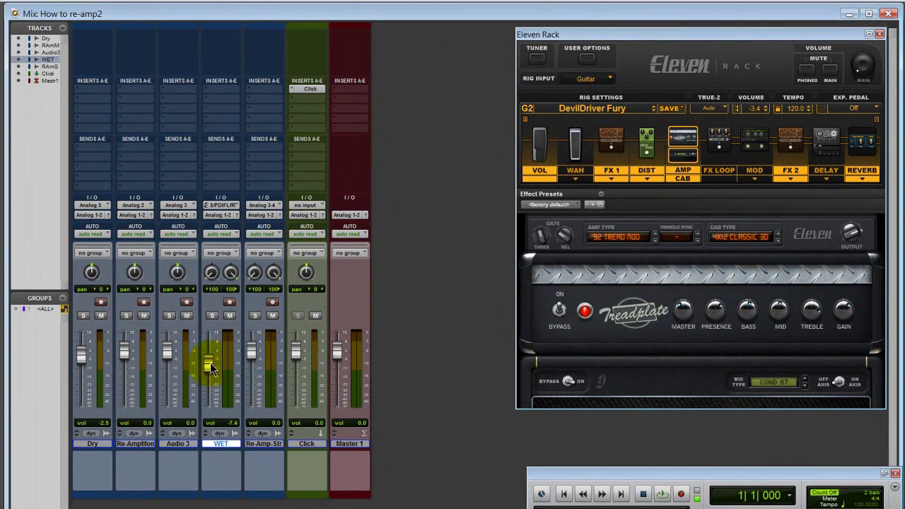
pyautogui.click(230, 305)
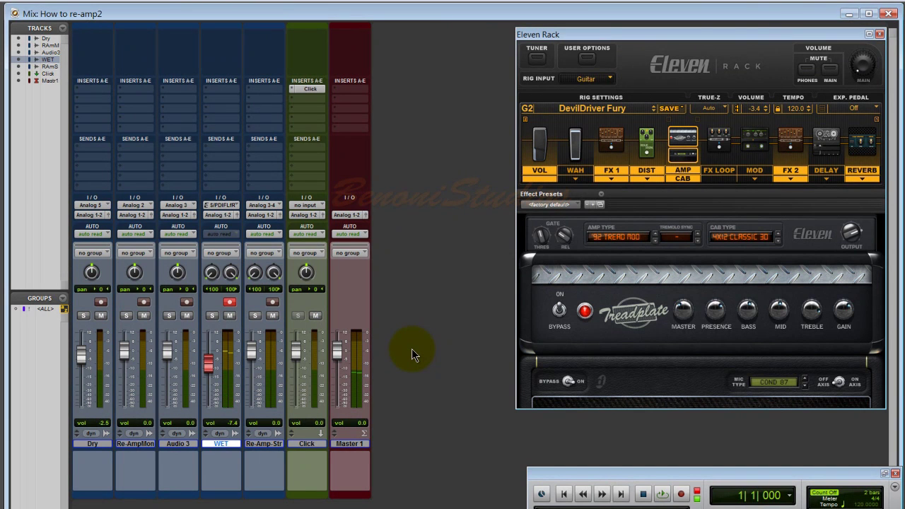
pyautogui.click(316, 315)
pyautogui.click(229, 315)
pyautogui.click(100, 302)
pyautogui.click(101, 315)
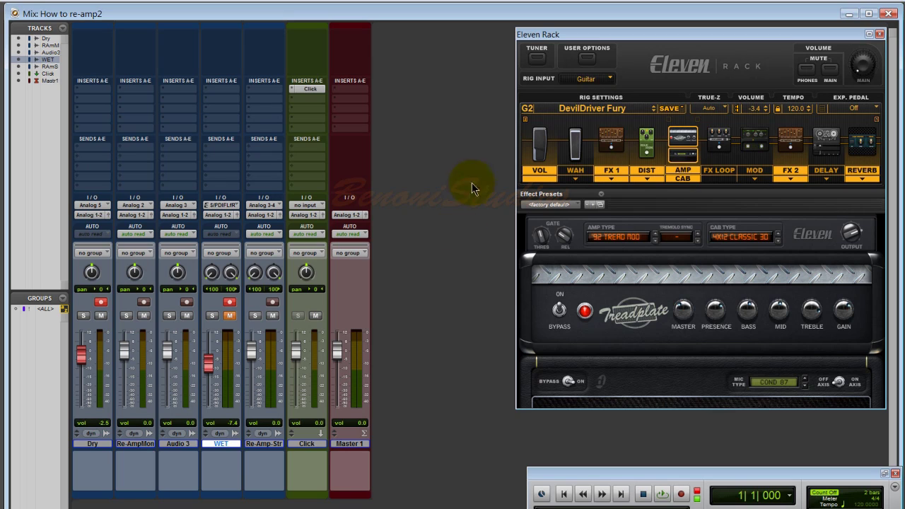
# Set both Eleven Rack To Amp Position dropdowns to Rig Input in User Options, then return to the amp page.
pyautogui.click(587, 59)
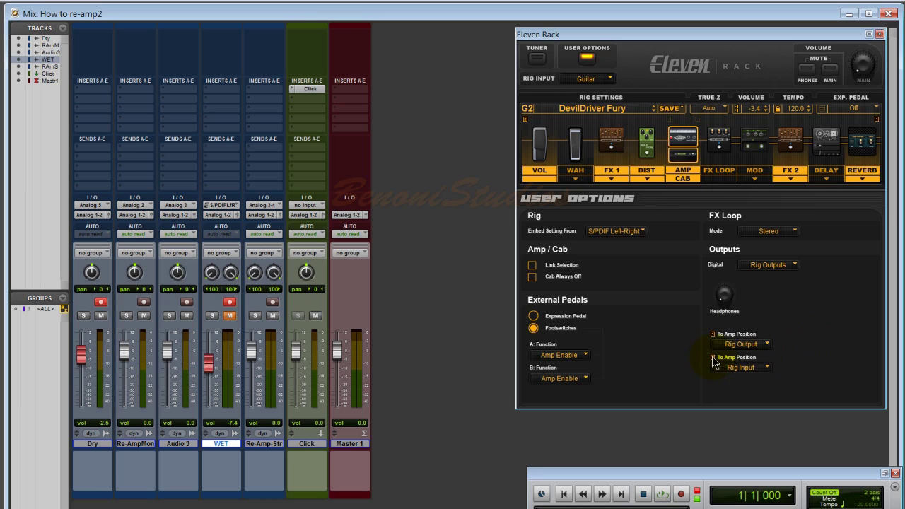
pyautogui.click(769, 369)
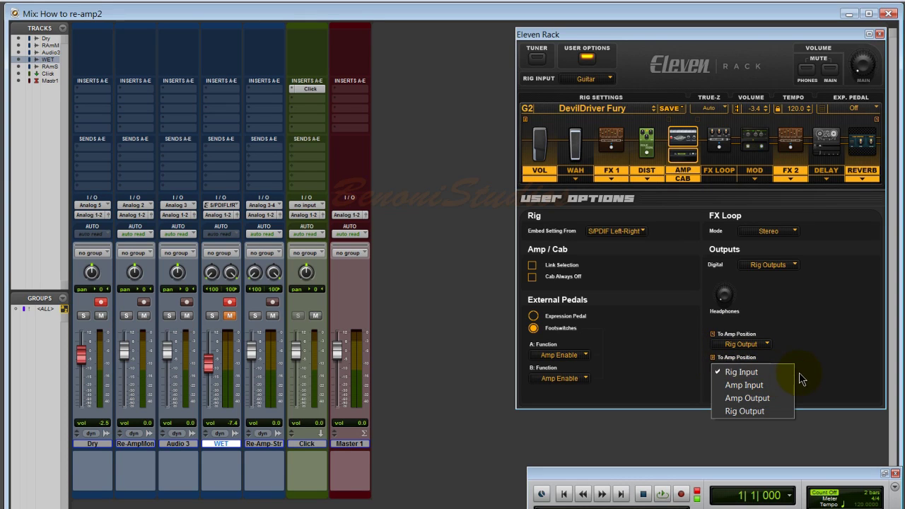
pyautogui.click(799, 372)
pyautogui.click(756, 345)
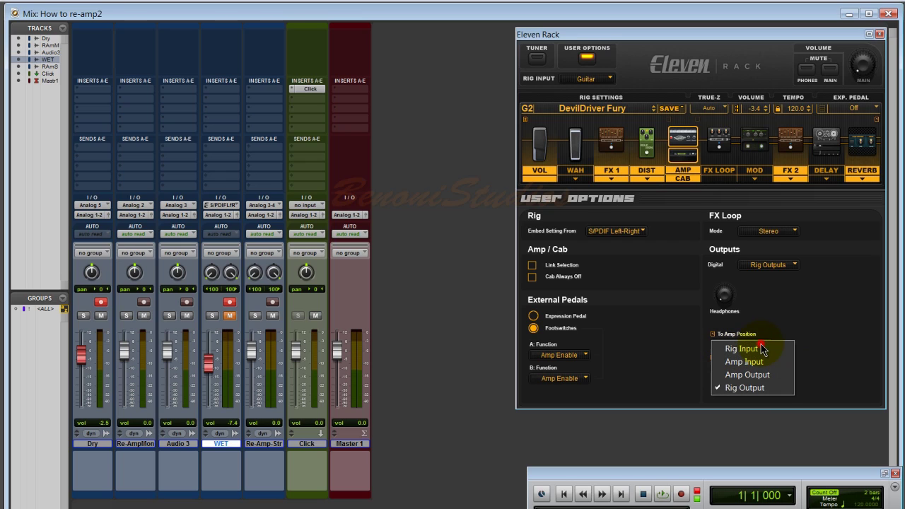
pyautogui.click(756, 348)
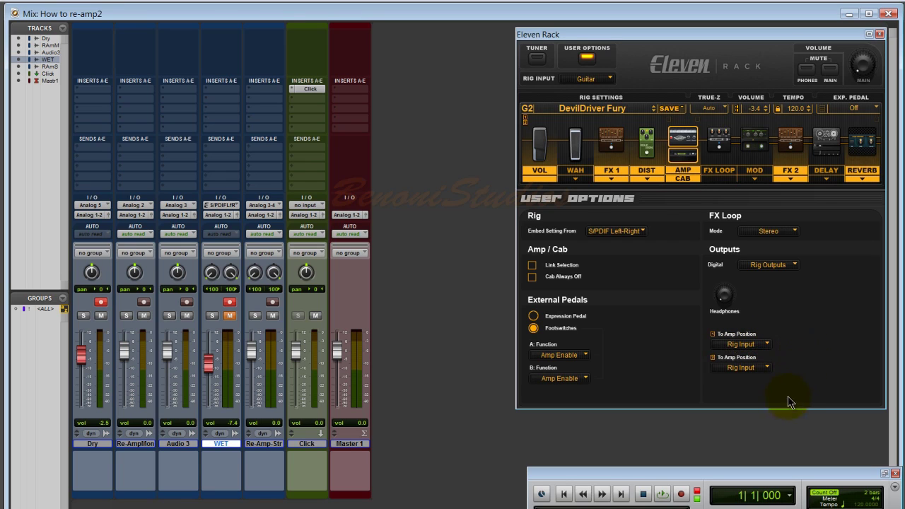
pyautogui.click(765, 344)
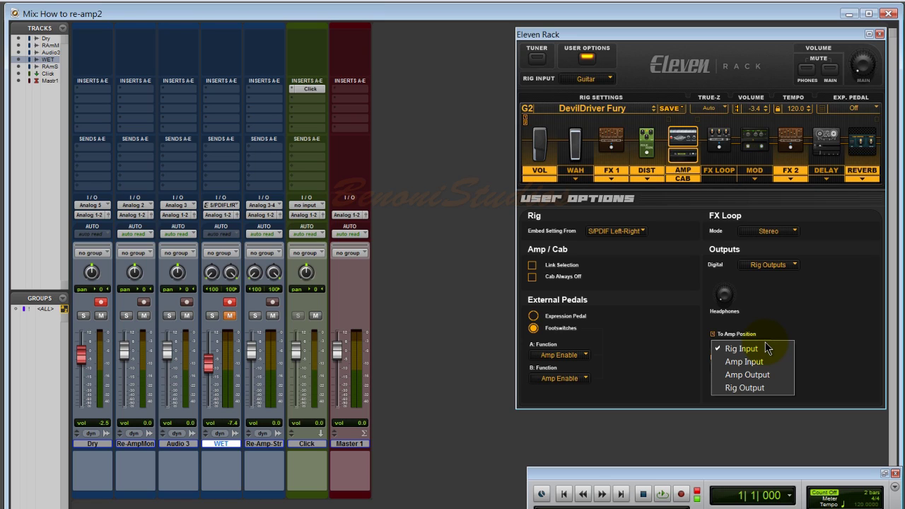
pyautogui.click(819, 331)
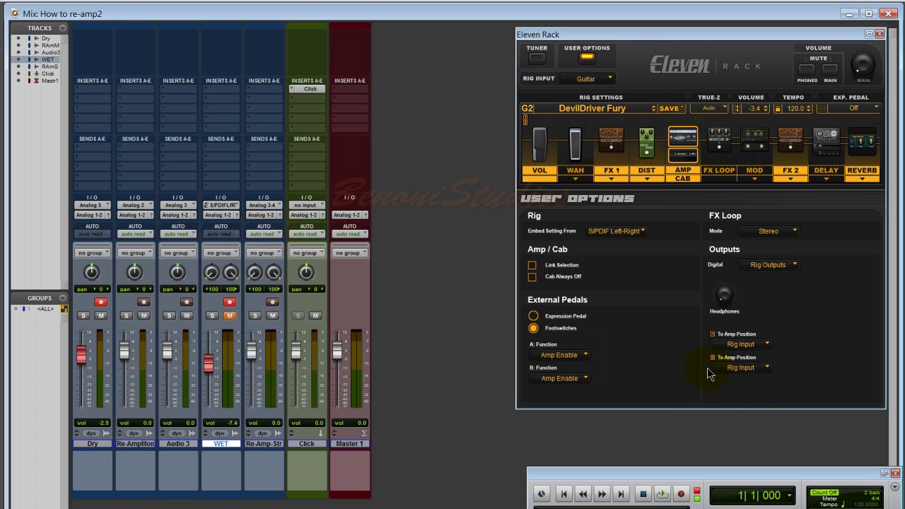
pyautogui.click(767, 369)
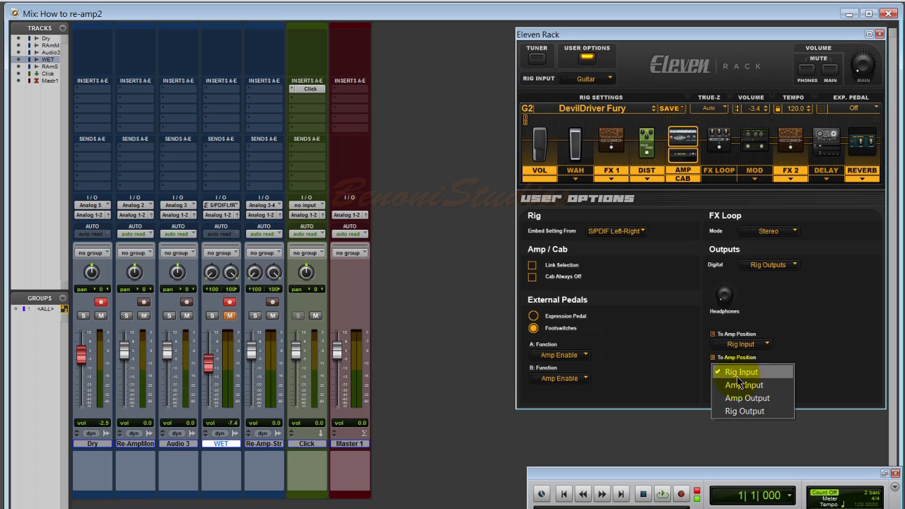
pyautogui.click(824, 368)
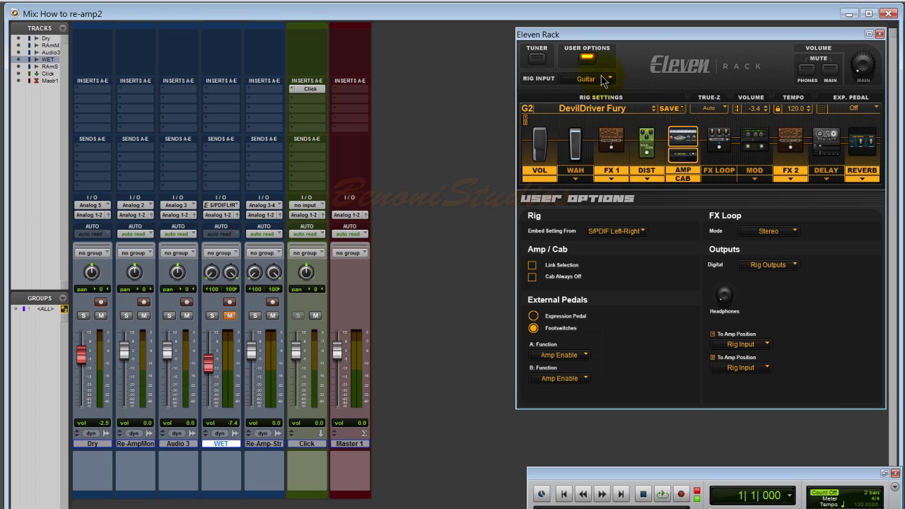
pyautogui.click(587, 57)
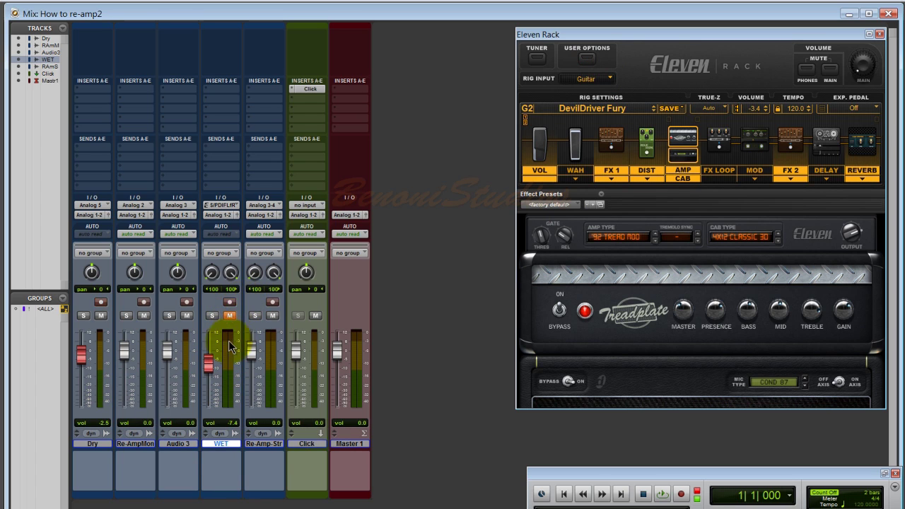
# Disarm recording on the Dry track, leaving WET armed.
pyautogui.click(101, 305)
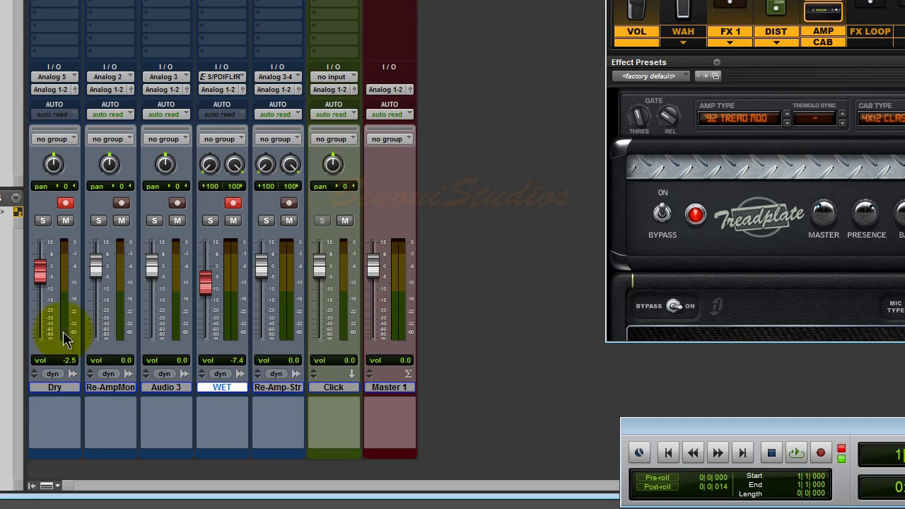
# Mute the Dry track and start recording the re-amped pass onto WET.
pyautogui.click(66, 221)
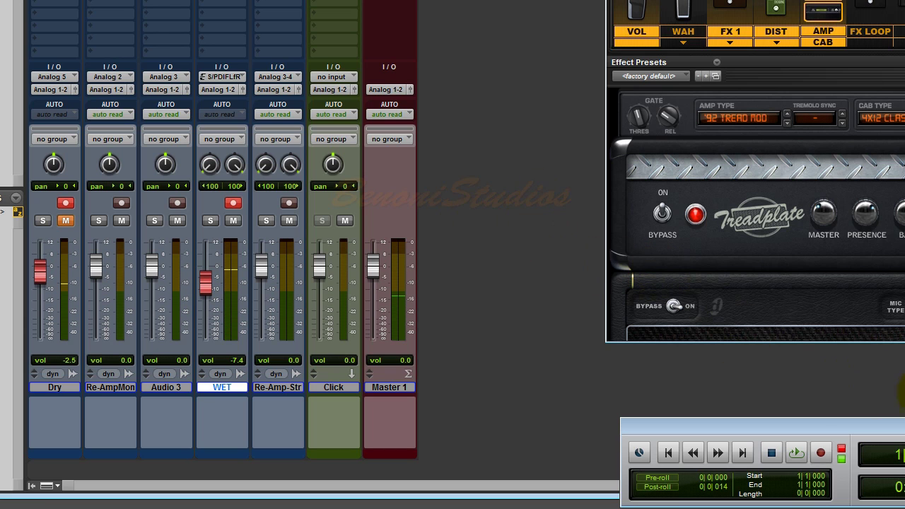
pyautogui.click(797, 455)
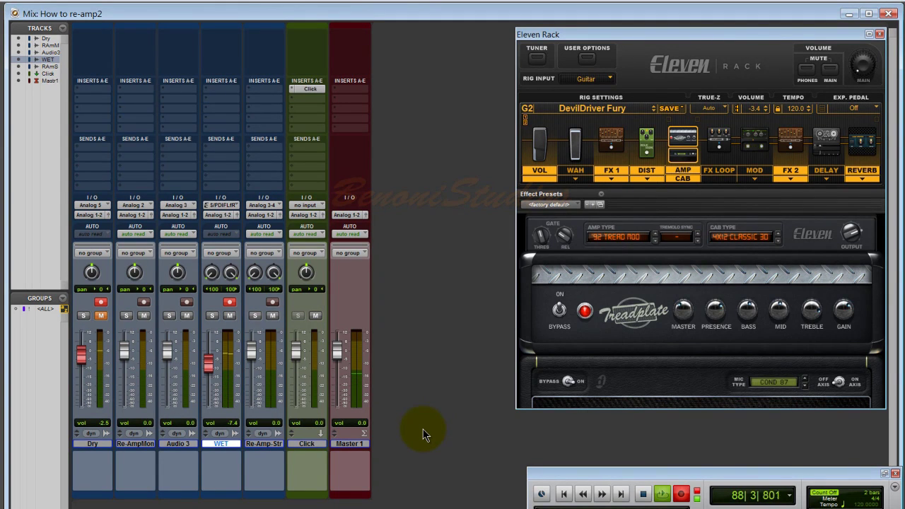
# Stop recording and unmute the Dry track.
pyautogui.click(644, 495)
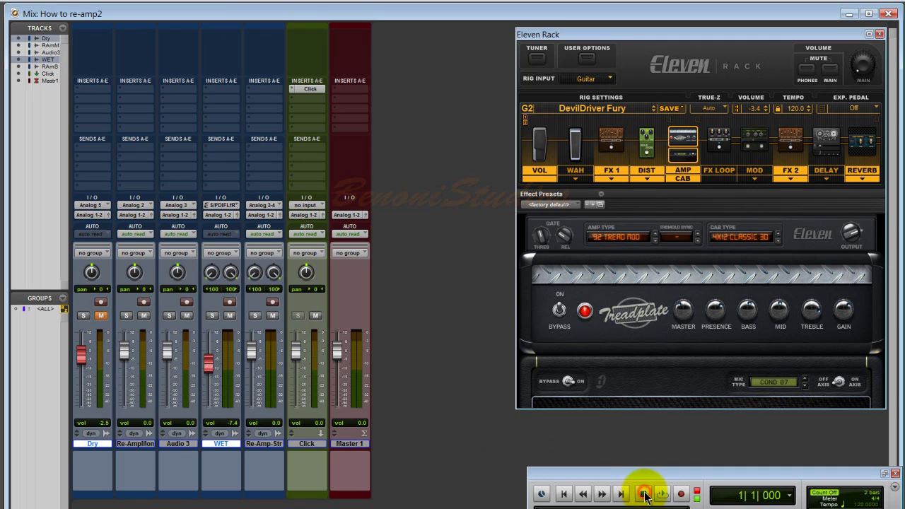
pyautogui.click(101, 315)
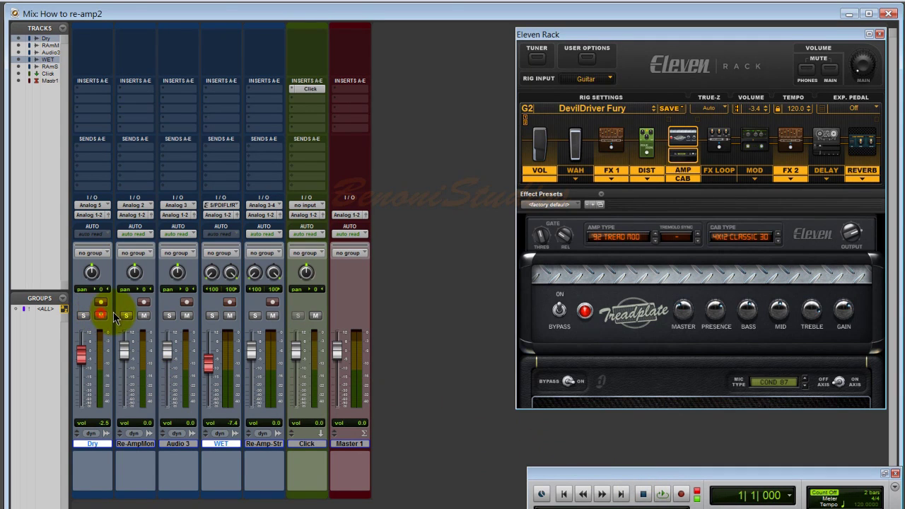
pyautogui.click(101, 315)
# Disarm the WET track and bring up the Edit window with the Dry_01 and WET_01 regions.
pyautogui.click(229, 315)
pyautogui.click(229, 303)
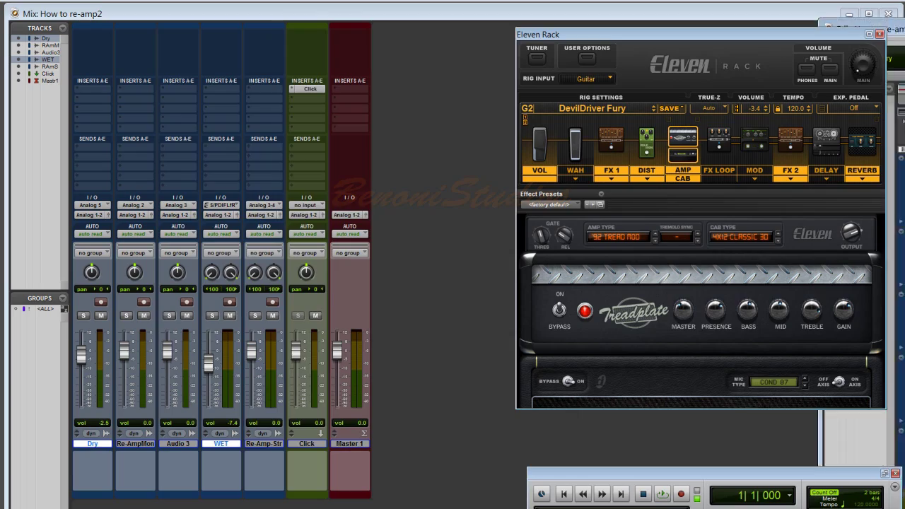
pyautogui.hotkey('ctrl', '=')
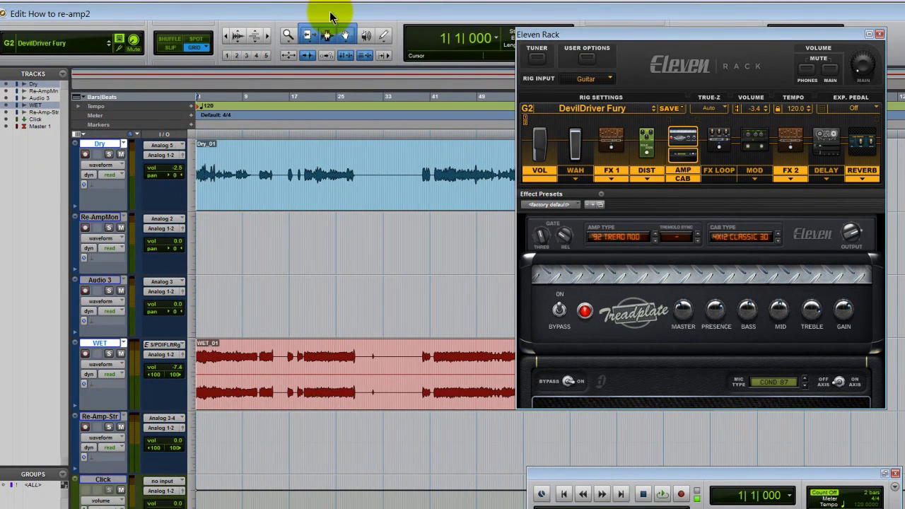
# Toggle from the Edit window to the Mix window and back with Ctrl+=.
pyautogui.hotkey('ctrl', '=')
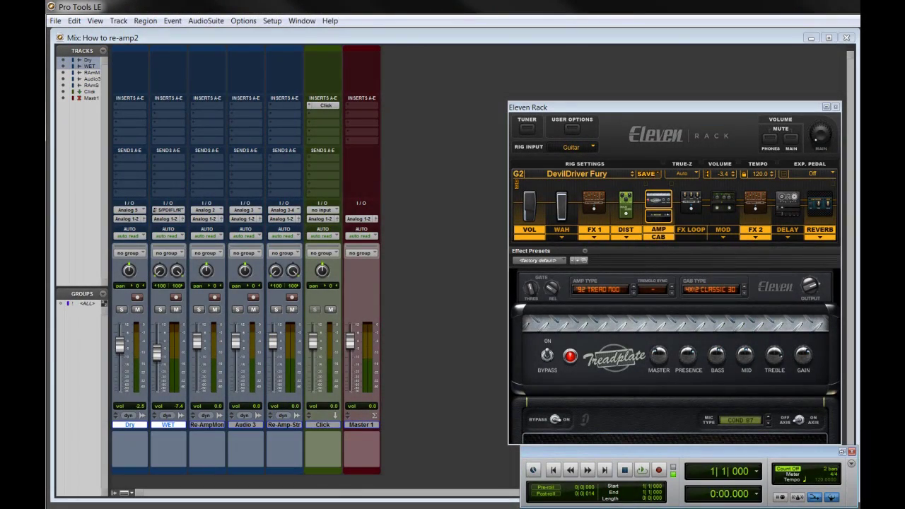
pyautogui.hotkey('ctrl', '=')
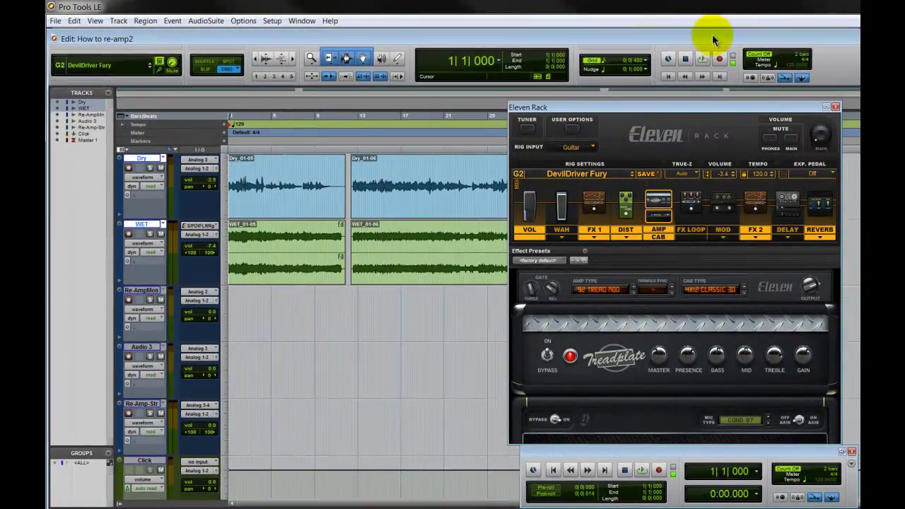
pyautogui.moveTo(691, 110); pyautogui.dragTo(902, 124)
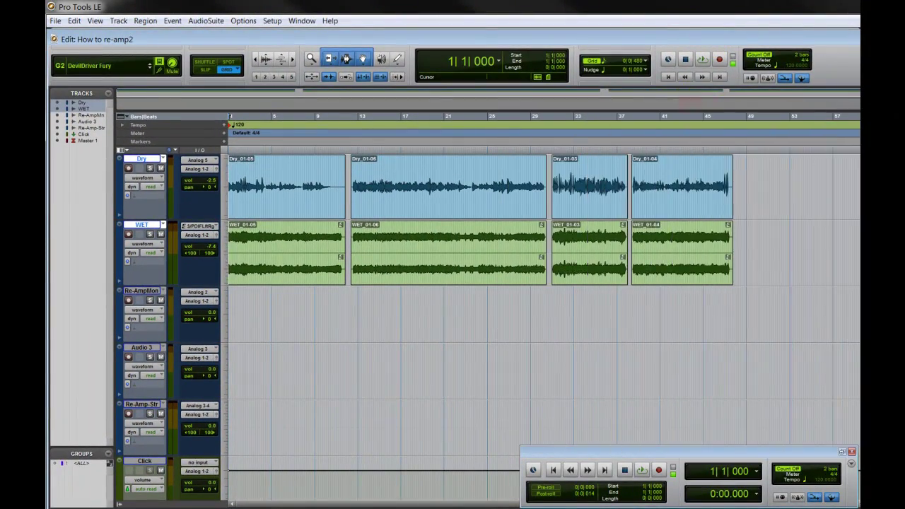